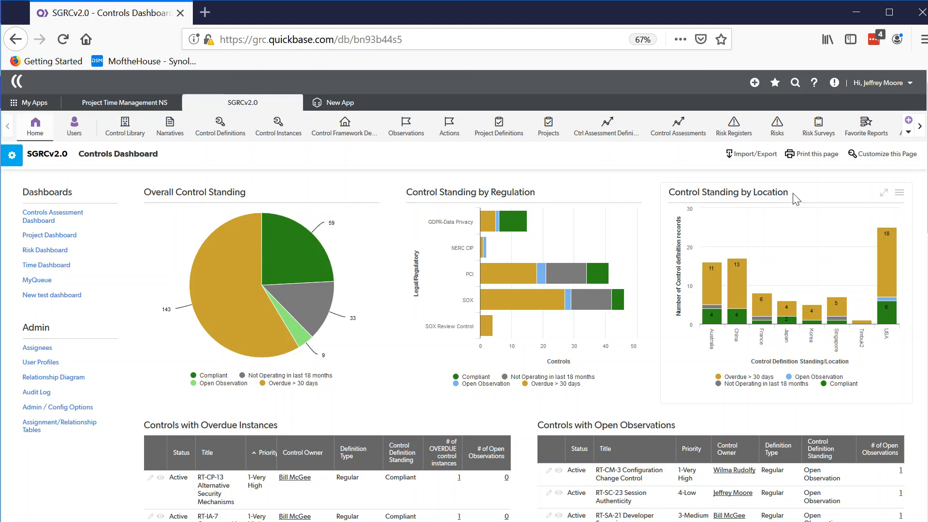
- Open the full report of the Control Standing by Profile chart from the Controls Dashboard
scroll(171, 284, "down", 8)
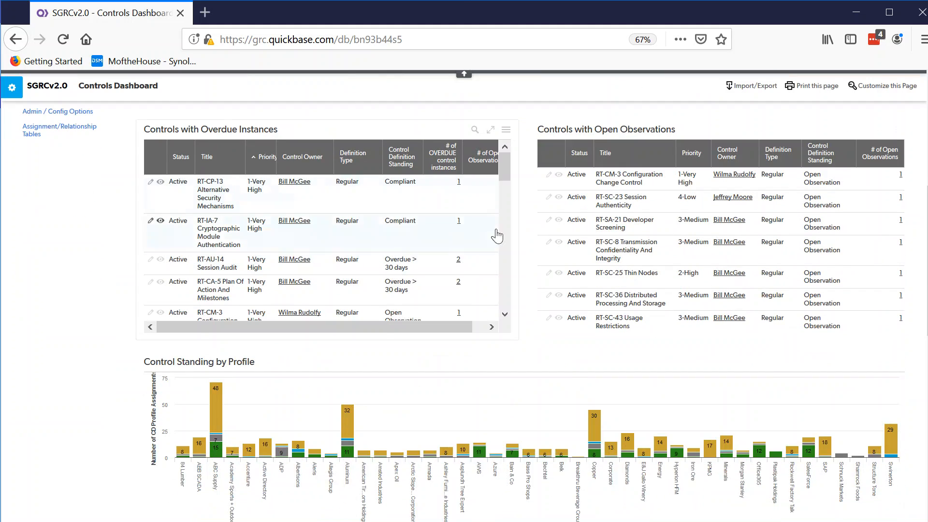
scroll(103, 319, "down", 2)
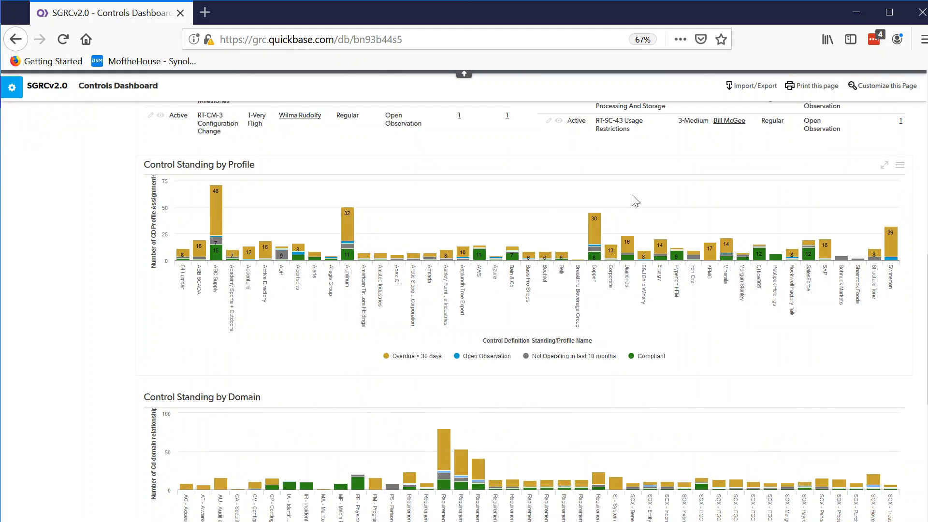
left_click(900, 166)
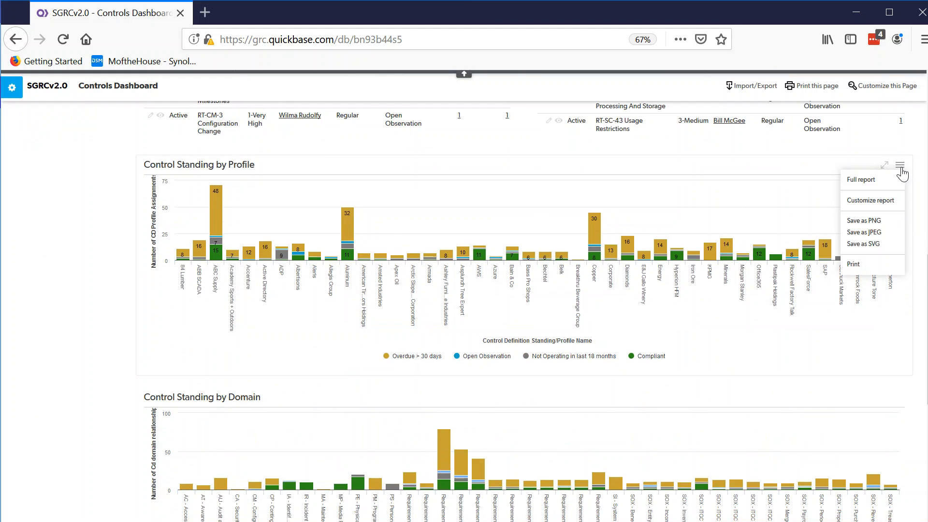
left_click(864, 182)
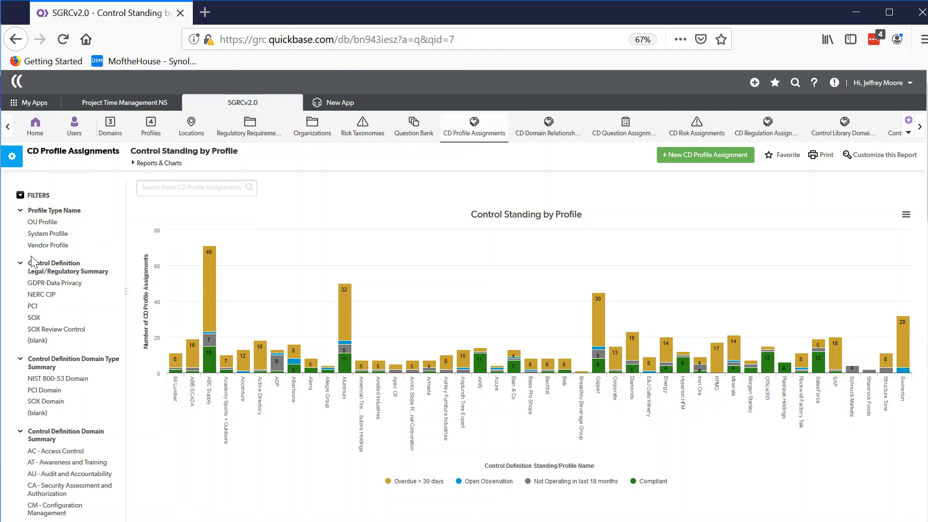
- Filter the Control Standing by Profile chart by Vendor Profile, and switch the filter to System Profile
scroll(41, 447, "down", 3)
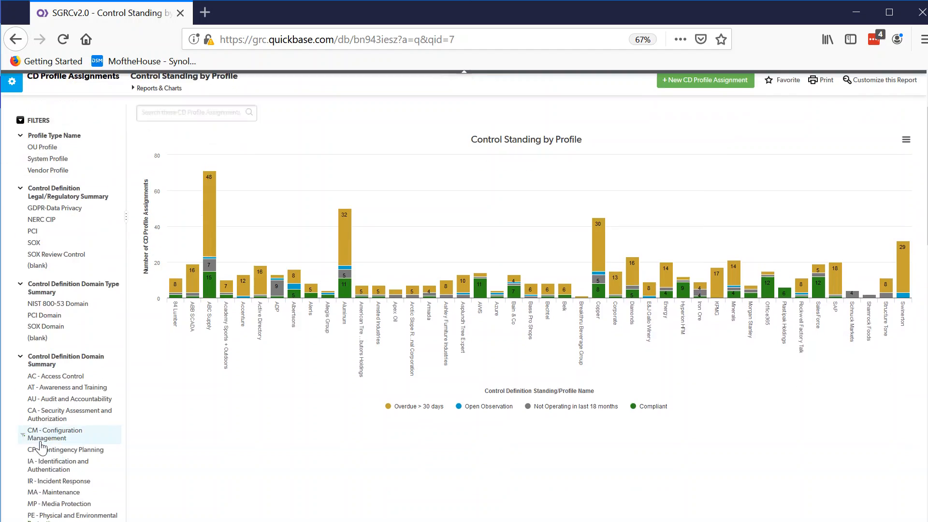
scroll(41, 447, "up", 3)
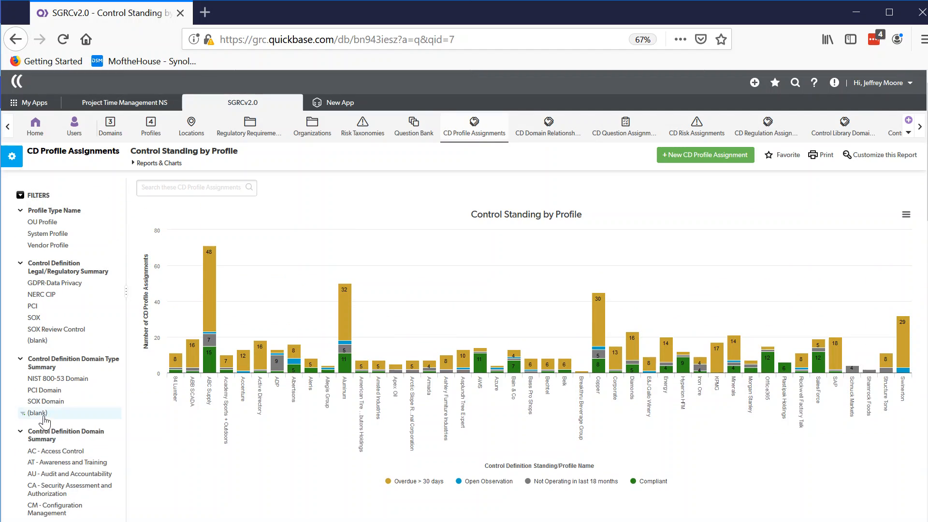
left_click(24, 246)
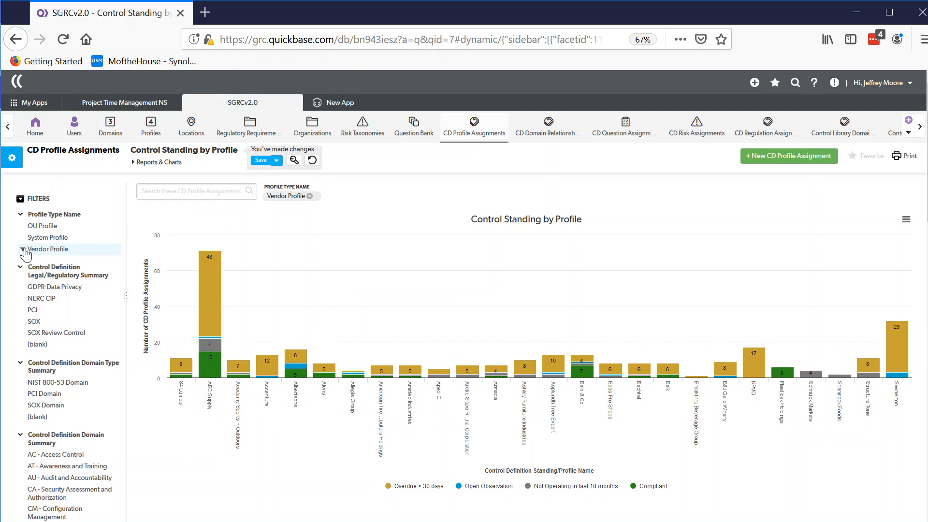
left_click(26, 240)
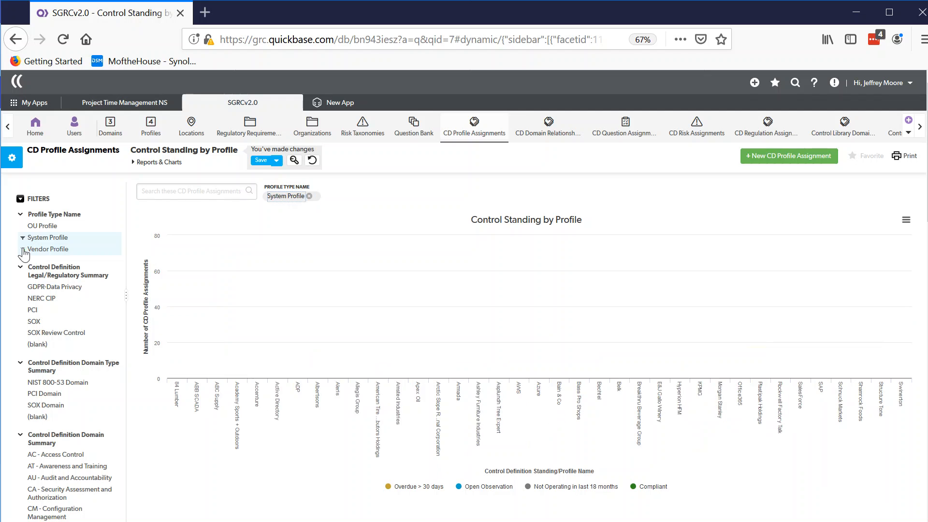
left_click(23, 251)
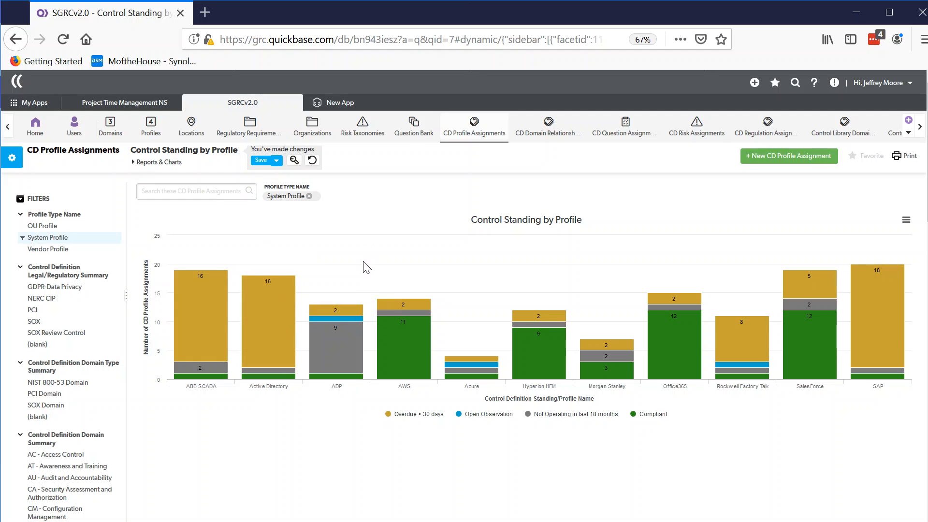
- Drill into the ADP bar's Overdue > 30 days segment to view its profile assignments, and return to the chart
left_click(337, 315)
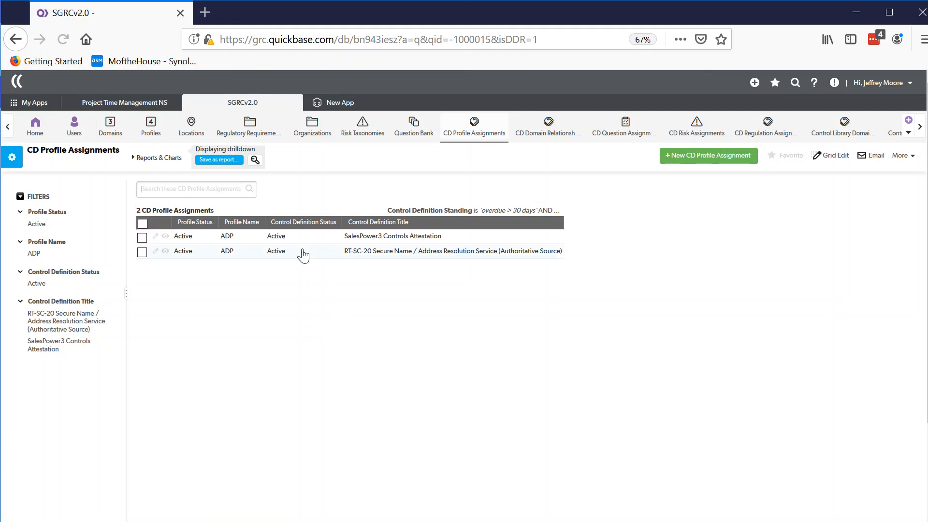
left_click(19, 45)
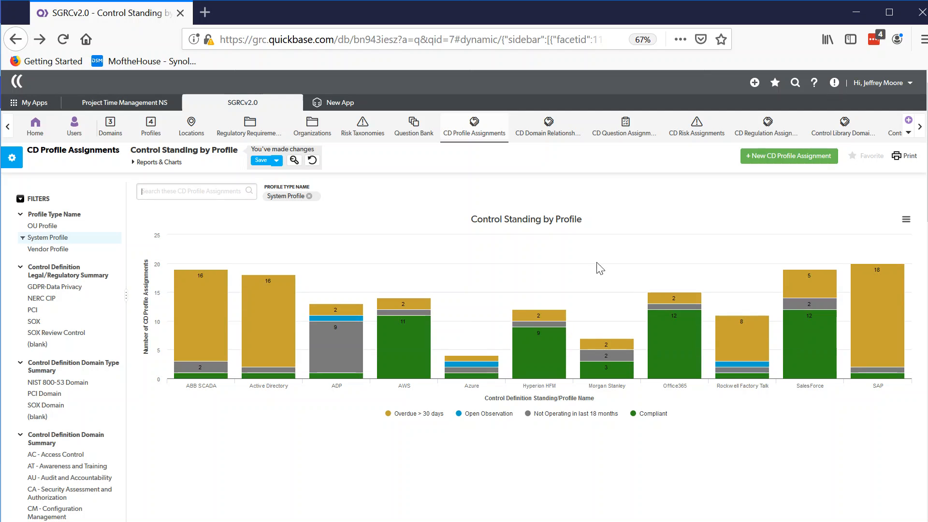
- Customize the Control Standing by Profile report, changing the Open Observation legend colour to pinkish red
left_click(294, 164)
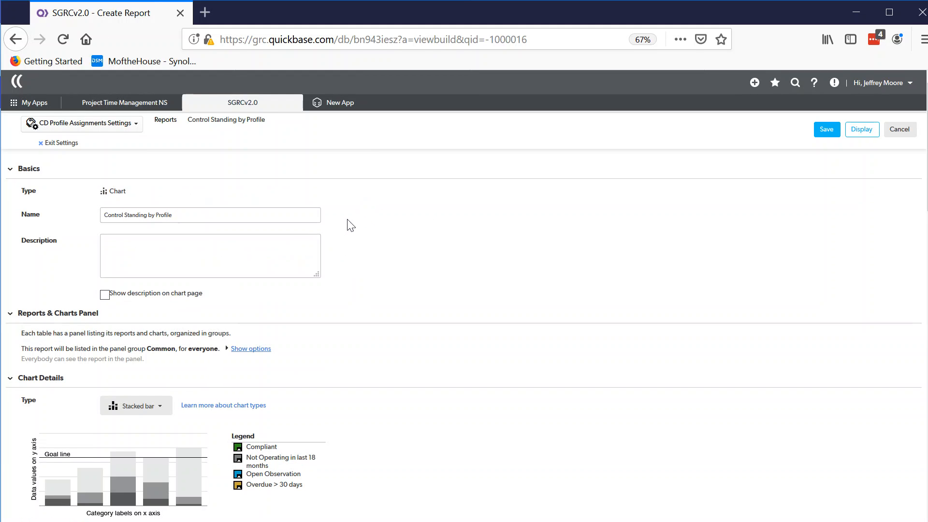
scroll(357, 227, "down", 6)
scroll(357, 236, "down", 6)
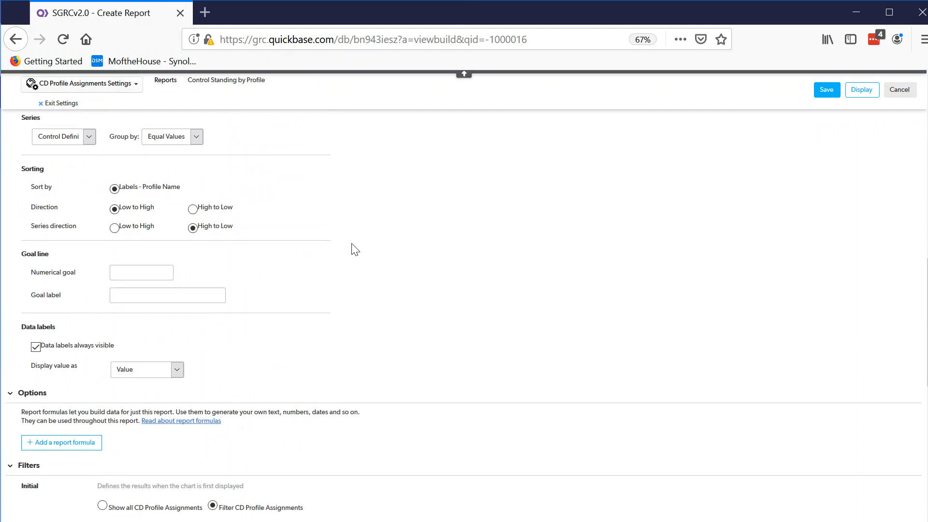
scroll(356, 249, "up", 5)
scroll(356, 250, "up", 3)
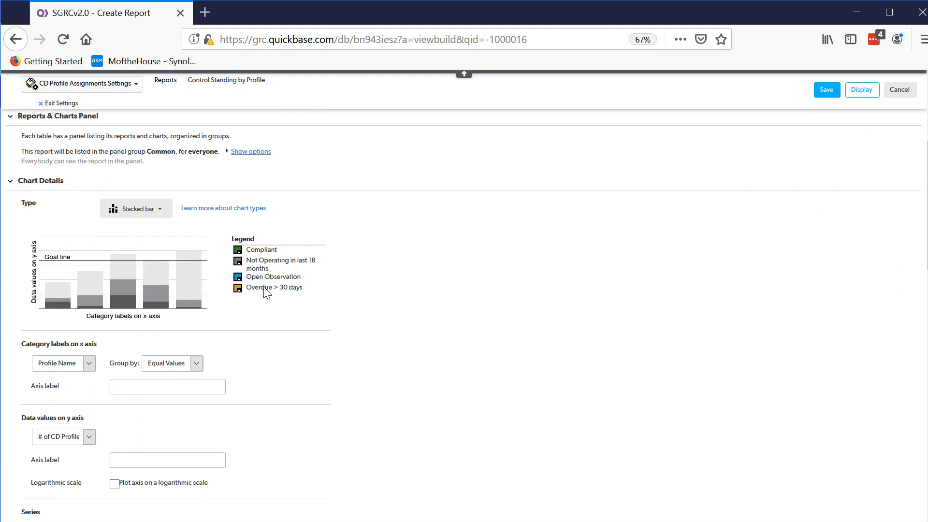
left_click(238, 277)
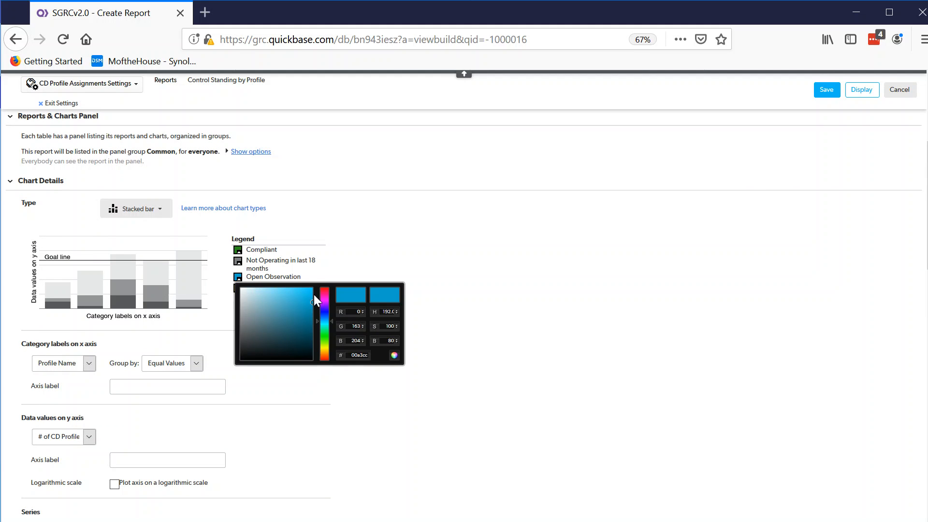
left_click_drag(322, 302, 325, 297)
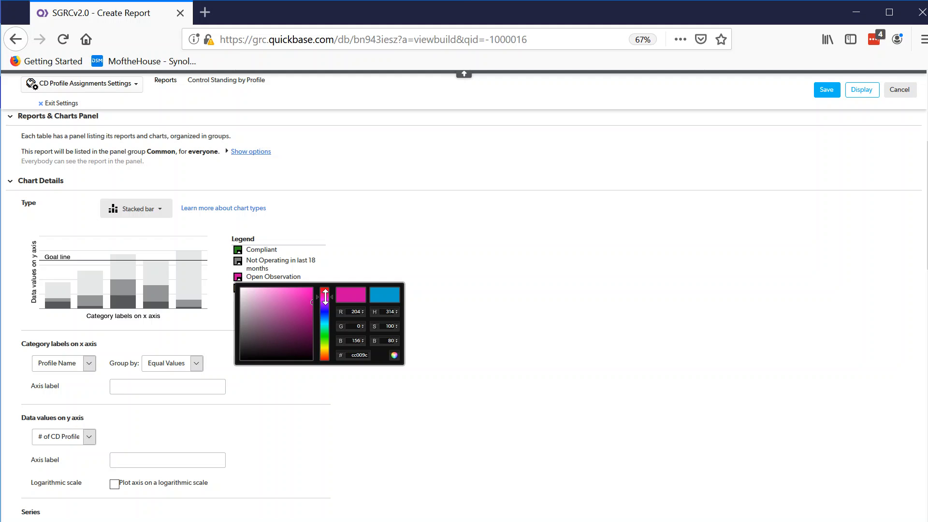
left_click(349, 296)
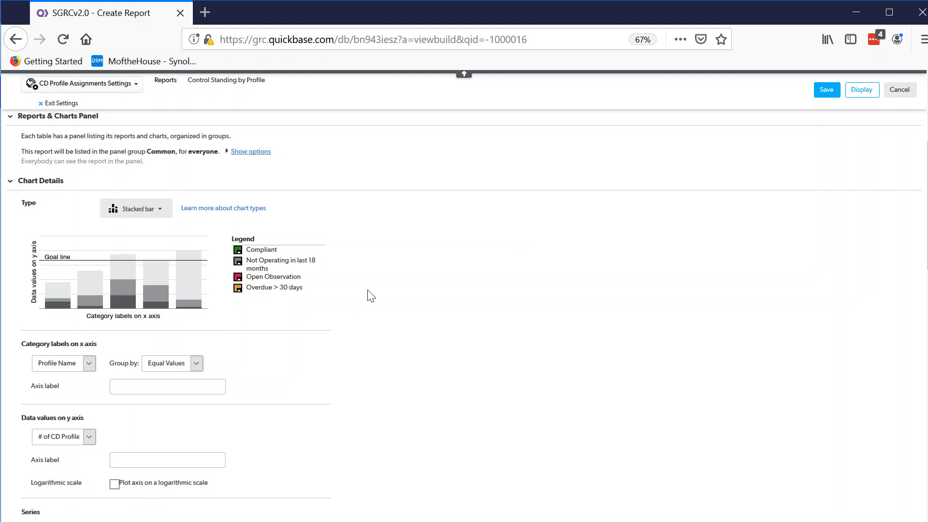
- Remove the initial filter condition that limits Profile Type Name to system profile, and save the report
scroll(396, 322, "down", 10)
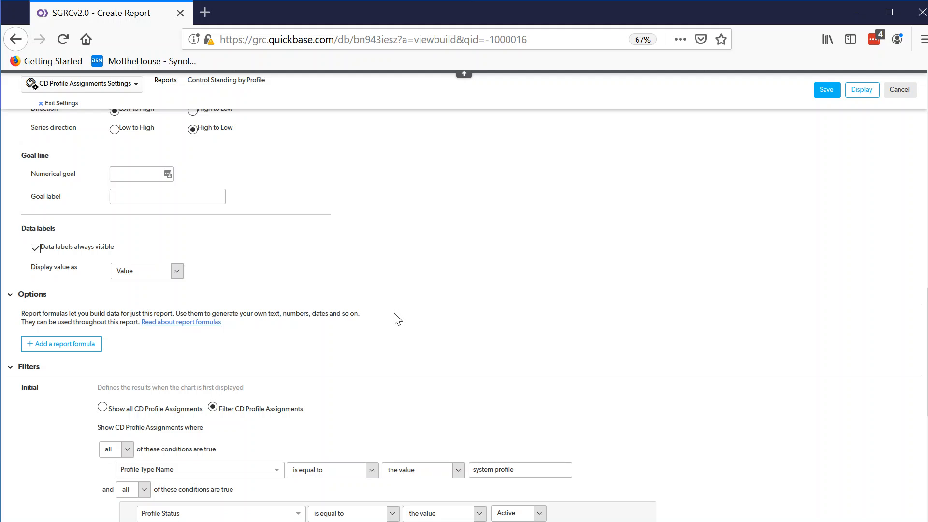
scroll(397, 319, "down", 4)
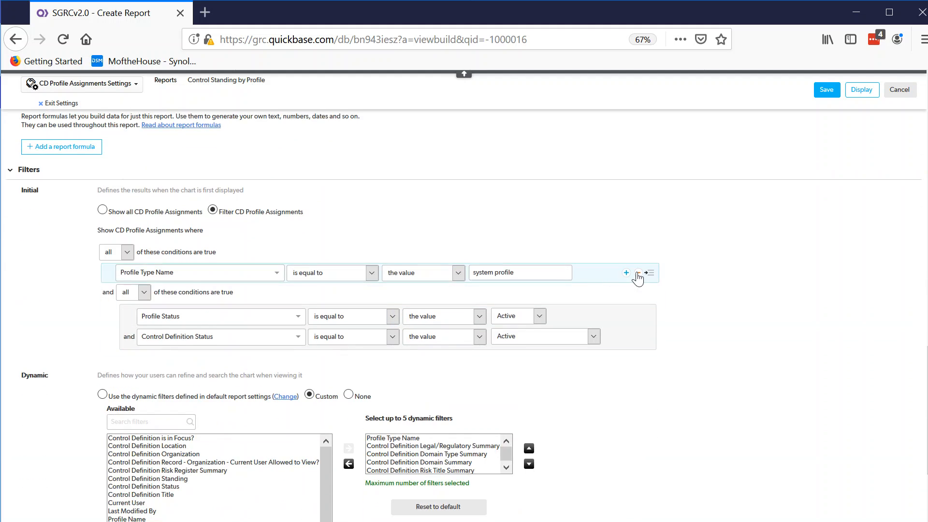
left_click(637, 274)
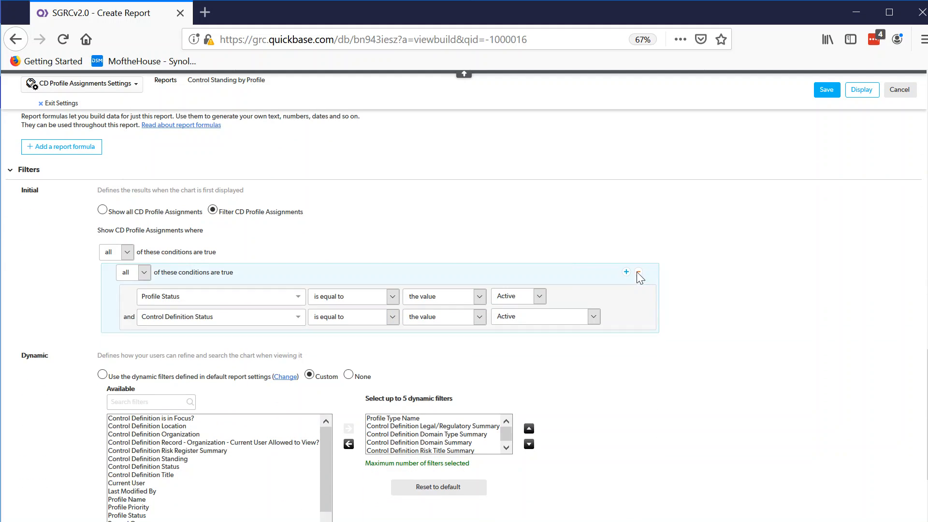
left_click(827, 91)
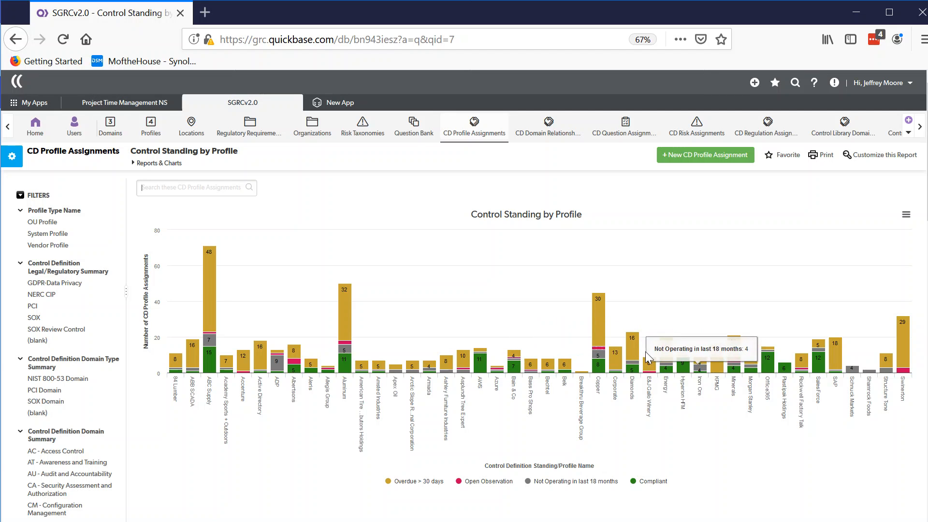
- Return to the Controls Dashboard and review the recoloured Control Standing by Profile chart and the charts around it
left_click(35, 126)
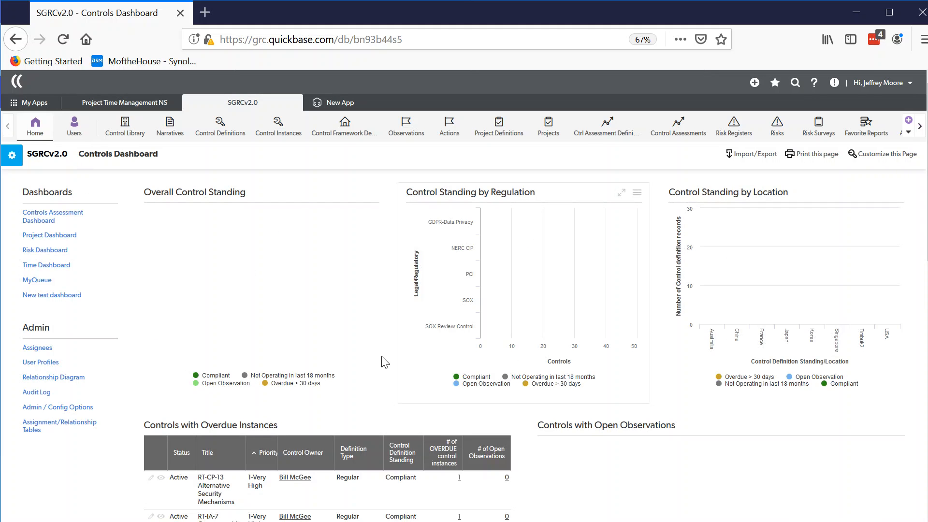
scroll(166, 353, "down", 10)
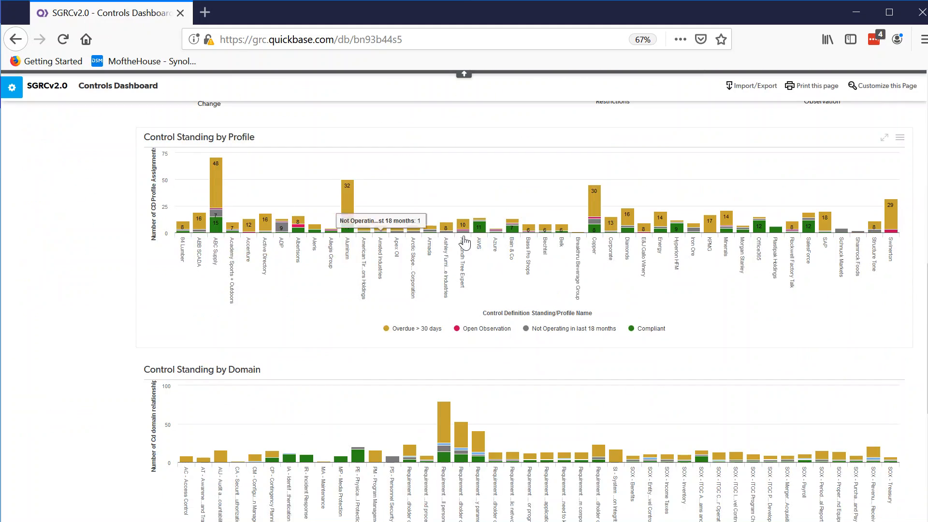
scroll(97, 353, "down", 4)
scroll(92, 348, "up", 14)
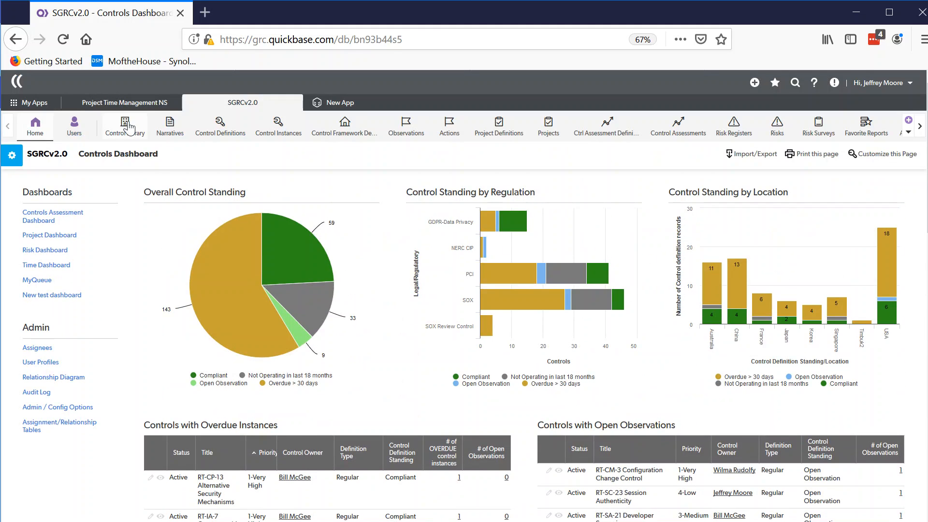
- Open the CP-1 Contingency Planning Policy and Procedures record from the Control Library for editing
left_click(126, 126)
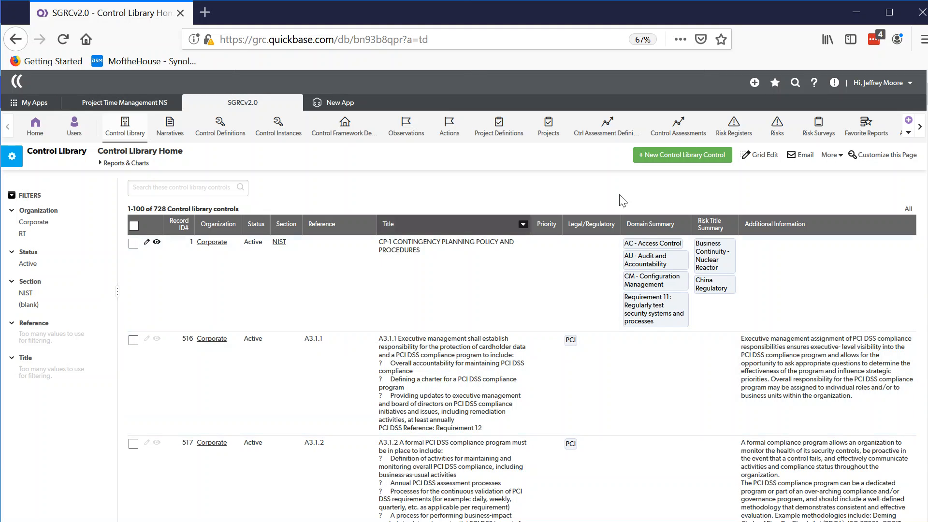
left_click(840, 160)
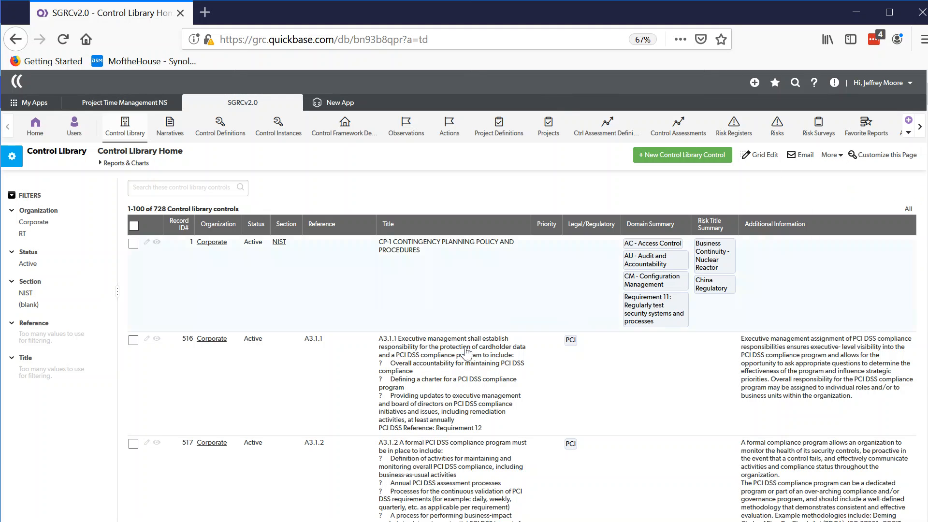
left_click(442, 270)
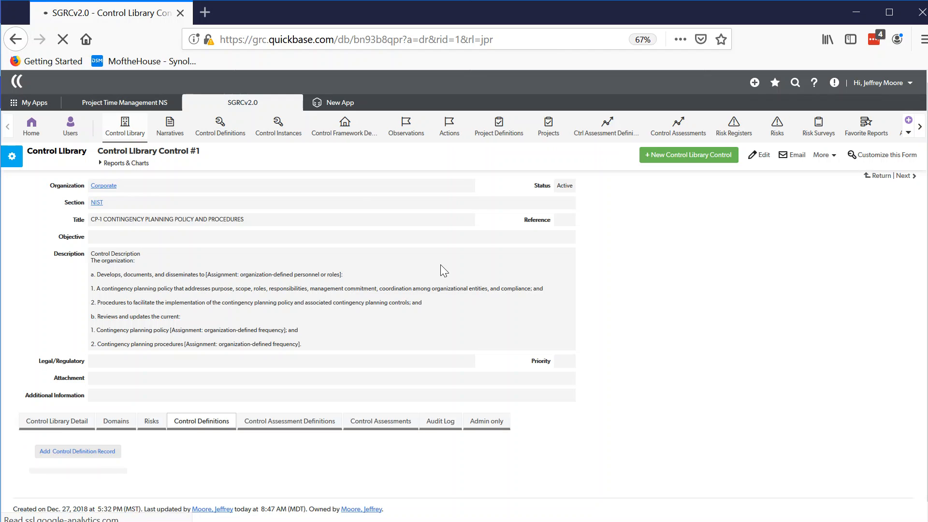
left_click(763, 156)
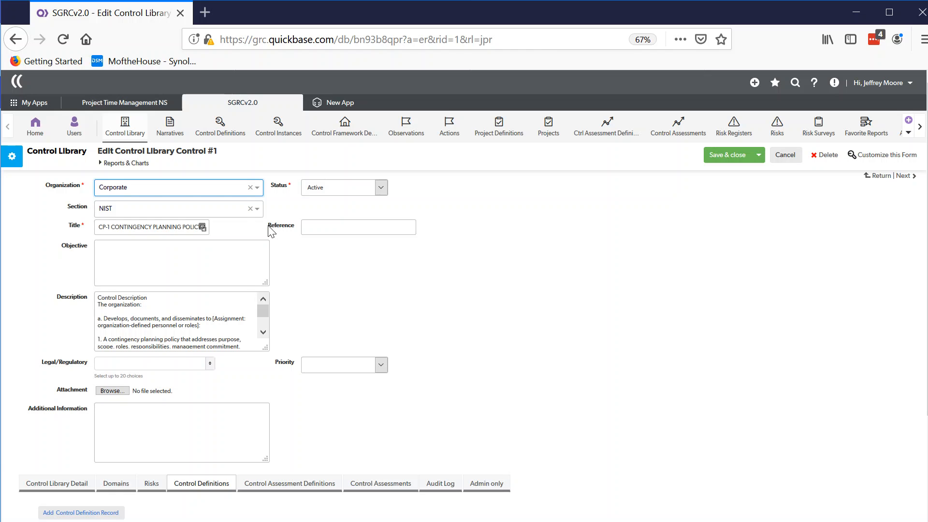
- View the Reference field and the available Priority options of the control library record, leaving both blank
left_click_drag(268, 226, 294, 232)
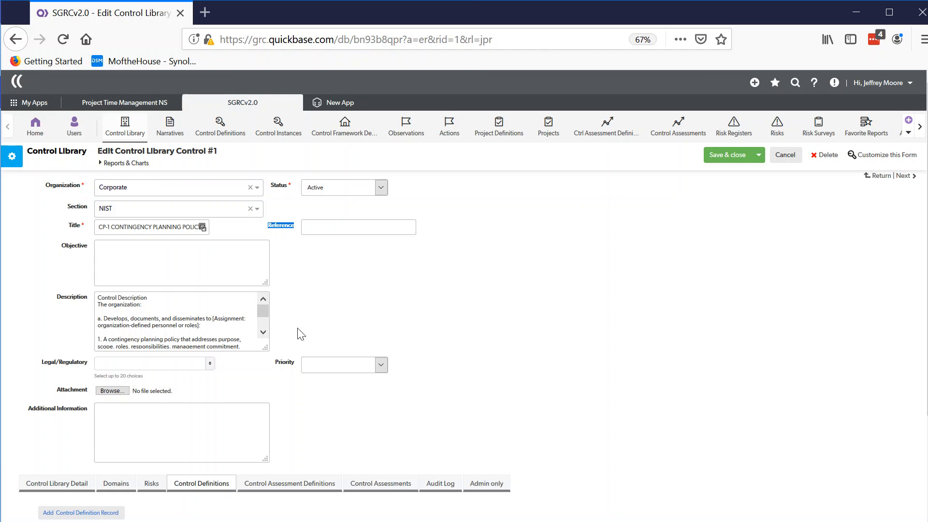
left_click(381, 365)
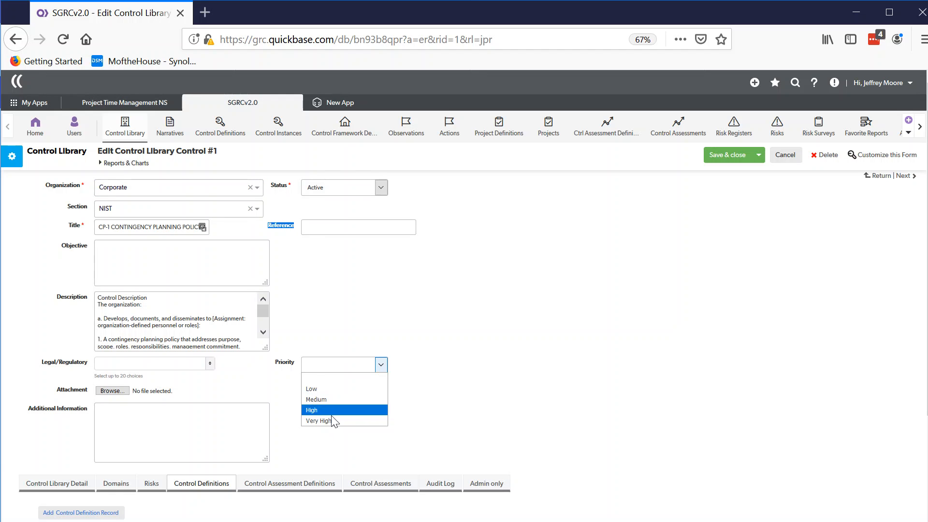
left_click(414, 333)
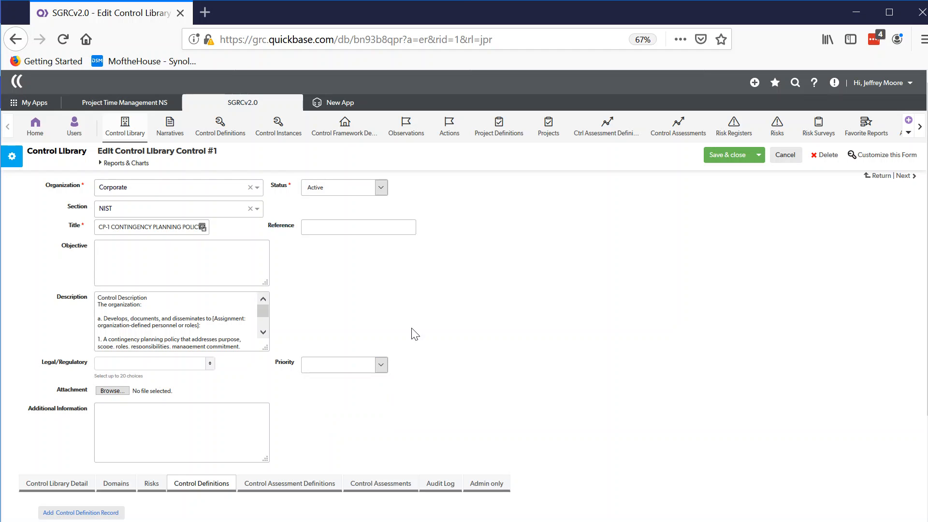
- Examine the rest of the control form, including its Control Definitions, Control Library Detail and Domains sections
scroll(471, 302, "down", 3)
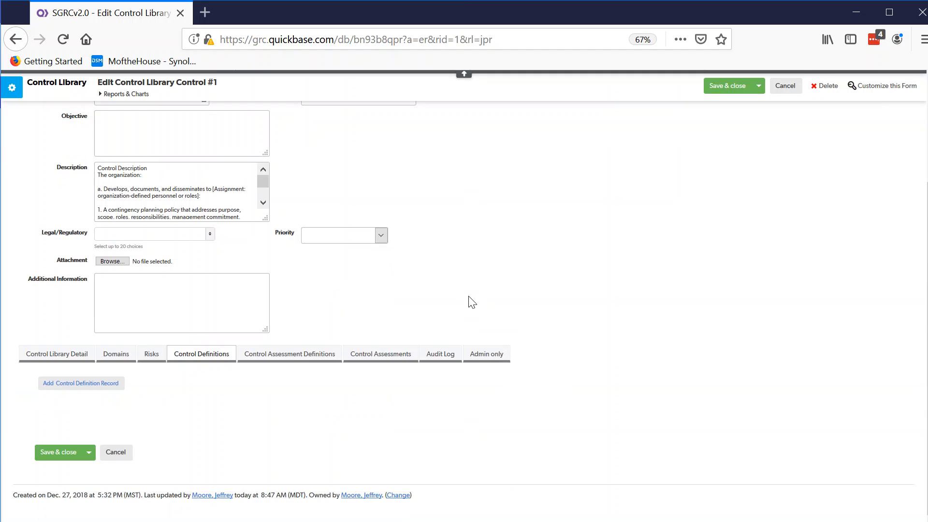
scroll(471, 302, "up", 3)
scroll(472, 302, "down", 3)
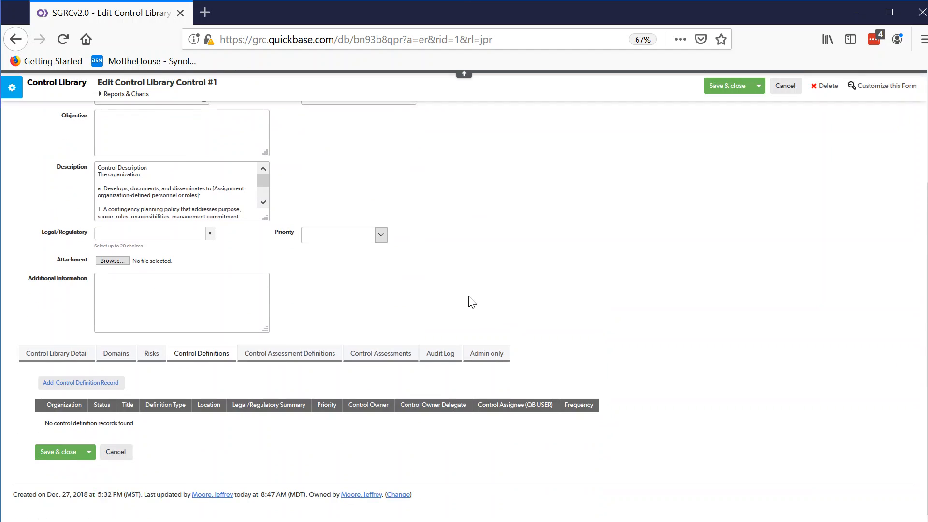
left_click(47, 353)
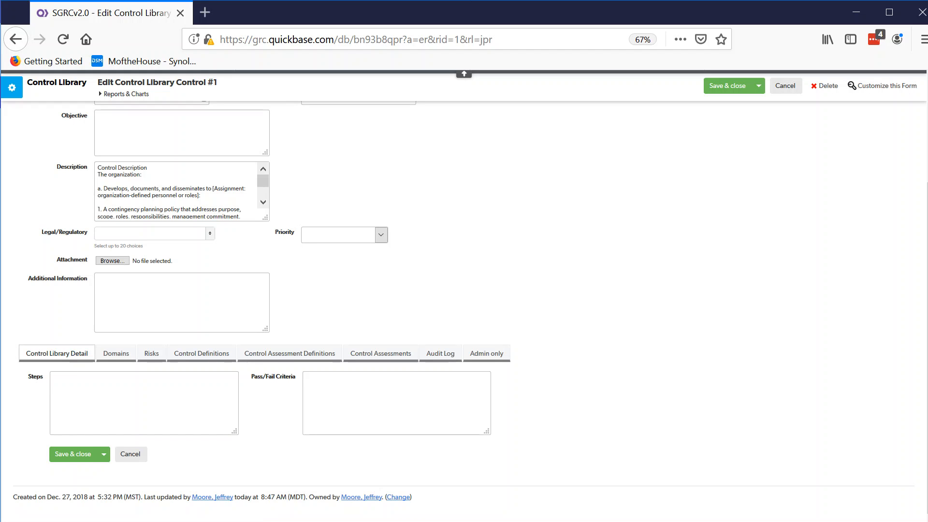
left_click(116, 356)
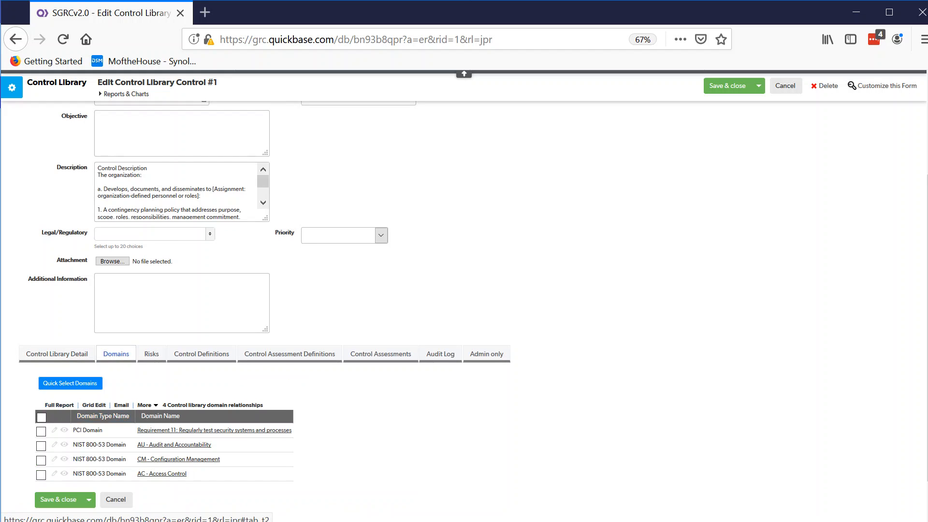
- Review the library control's related Risks, Control Definitions and Audit Log entries
left_click(159, 363)
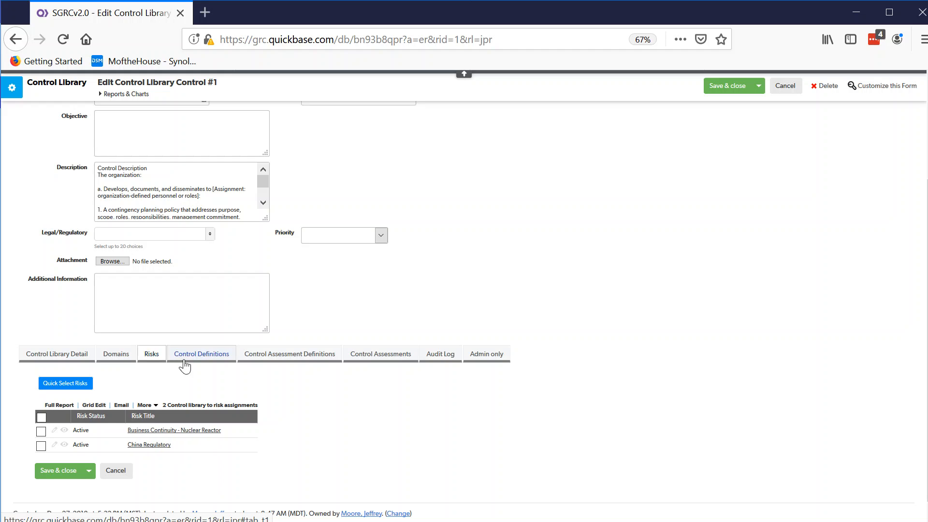
left_click(204, 360)
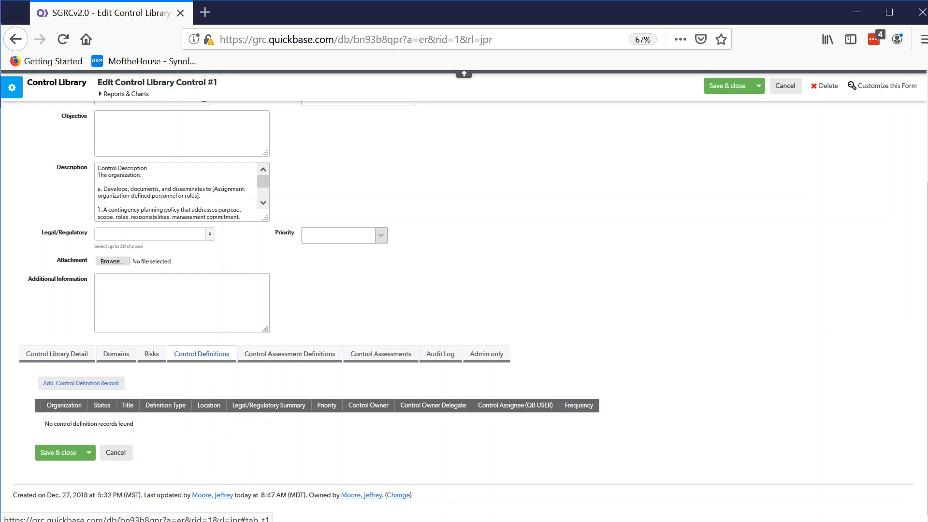
left_click(441, 355)
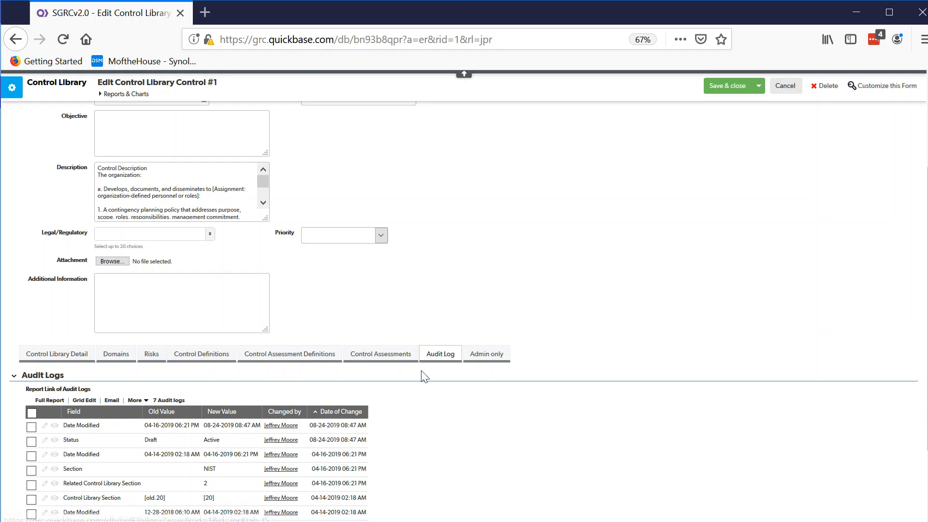
scroll(476, 313, "up", 3)
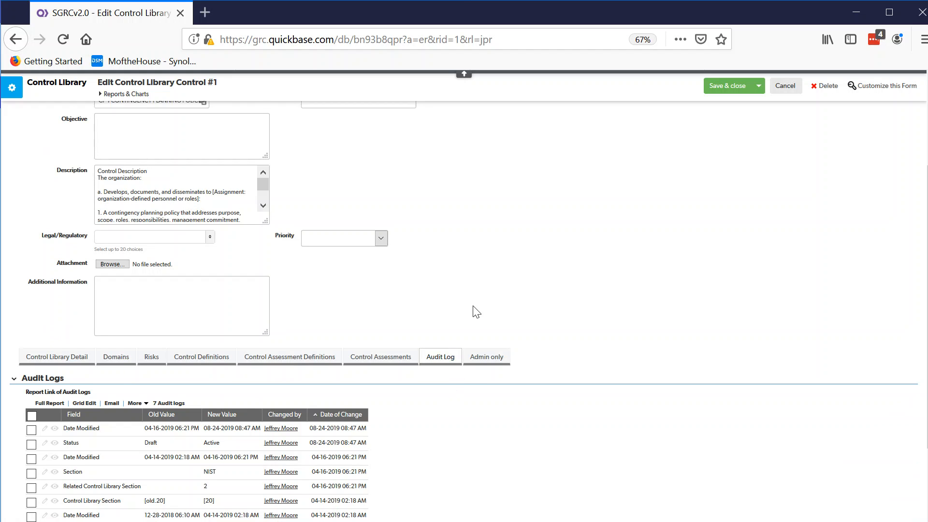
scroll(474, 318, "down", 5)
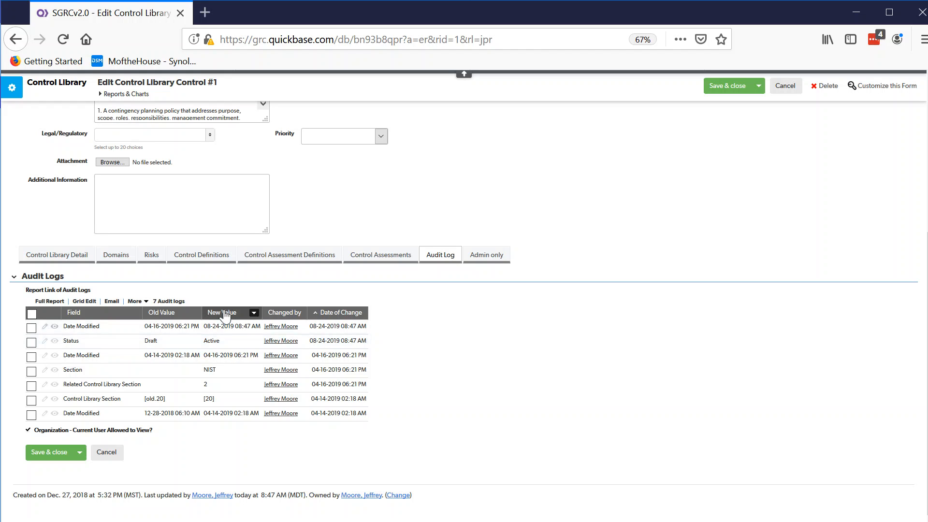
- Start a new control definition record from the CP-1 library control's Control Definitions section
left_click(206, 264)
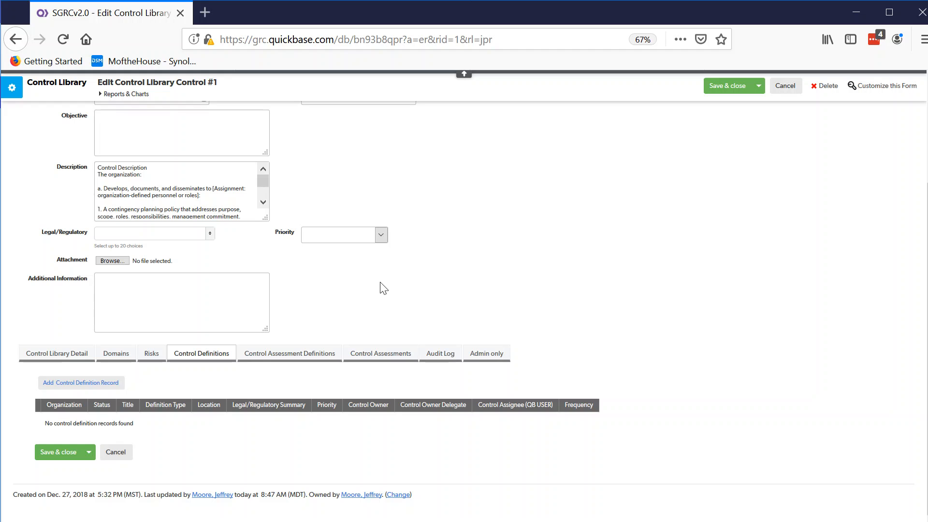
left_click(86, 384)
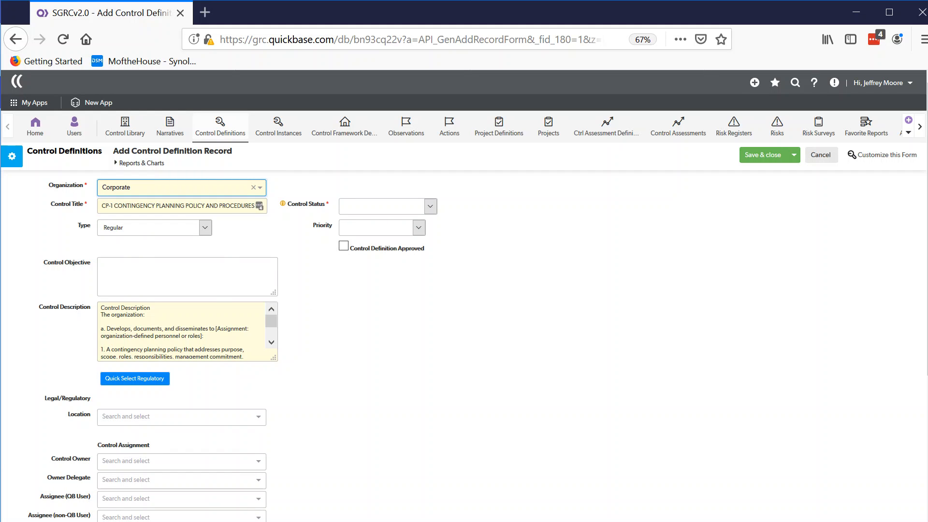
scroll(387, 345, "down", 5)
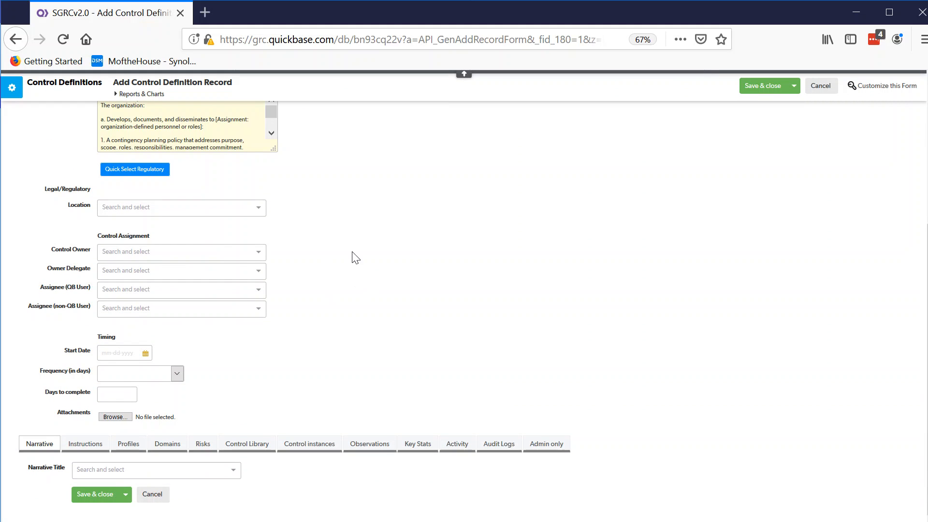
- Set the new control definition's Location to Japan and choose a Control Owner
left_click(196, 209)
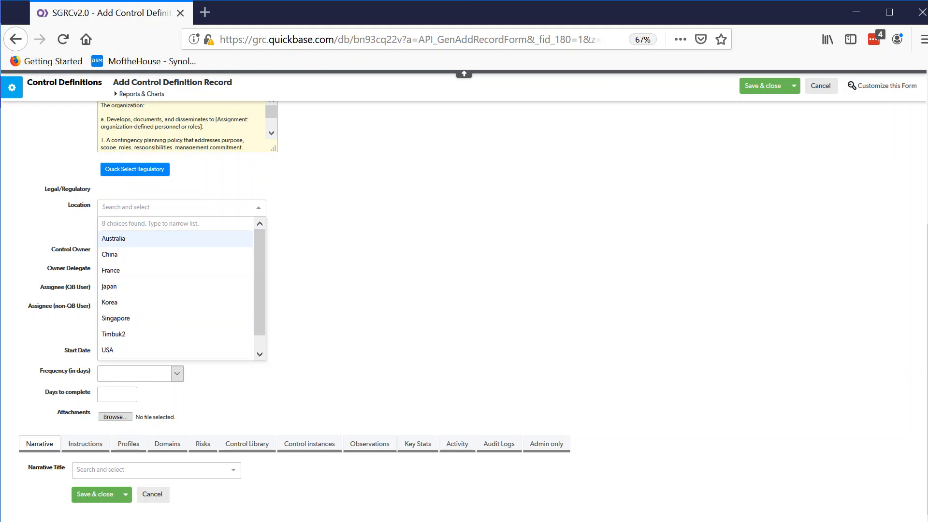
left_click(116, 287)
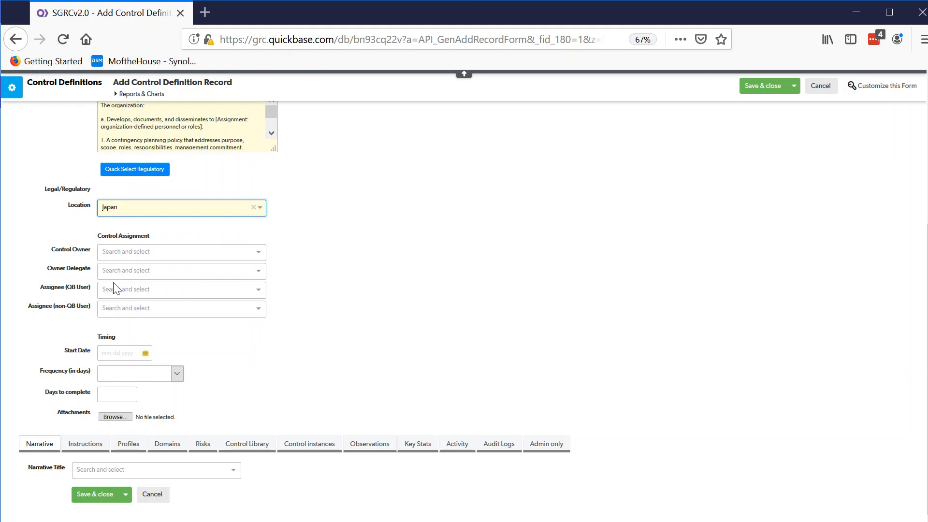
left_click(141, 251)
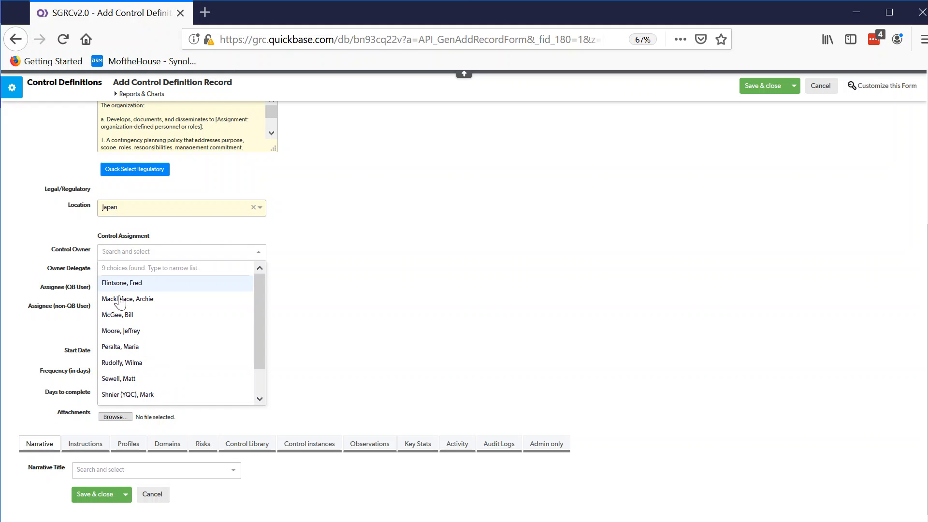
left_click(130, 332)
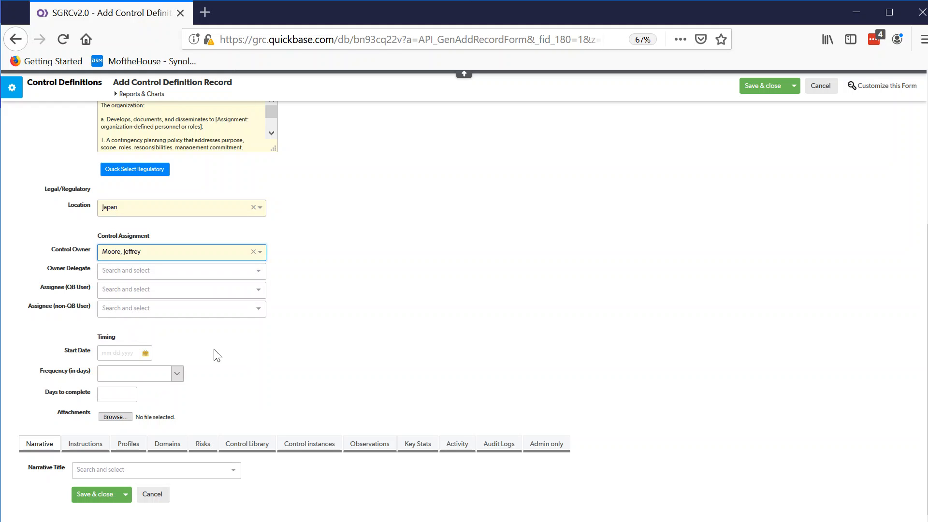
- Set the control timing to Quarterly with 30 days to complete, and choose the Fixed Assets narrative
left_click(116, 373)
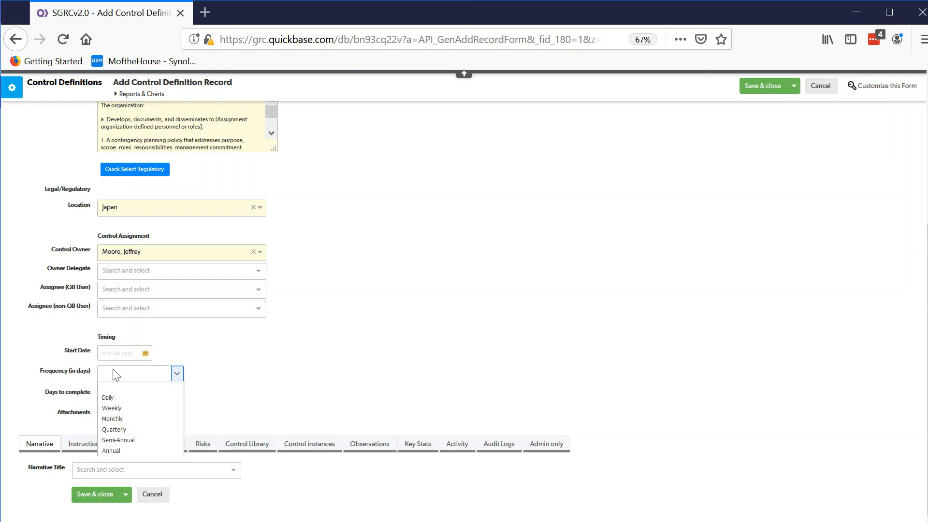
left_click(126, 428)
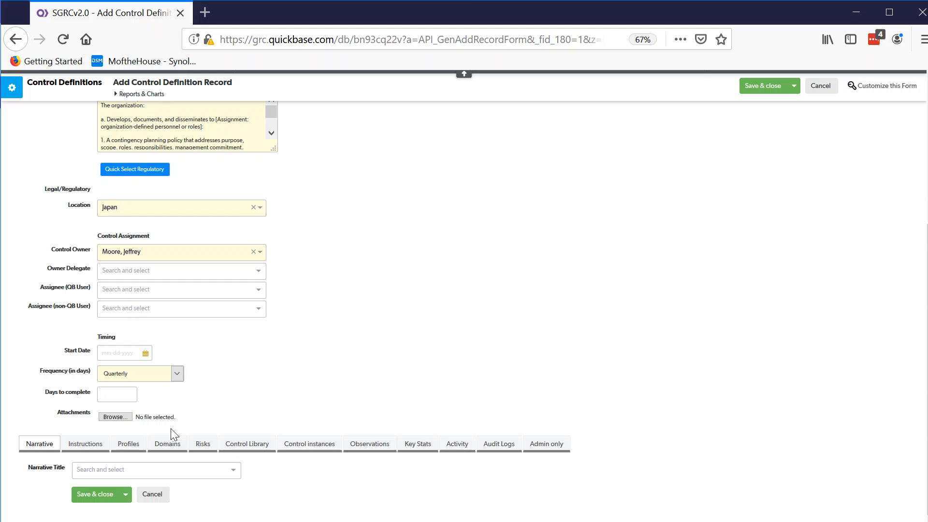
type("30")
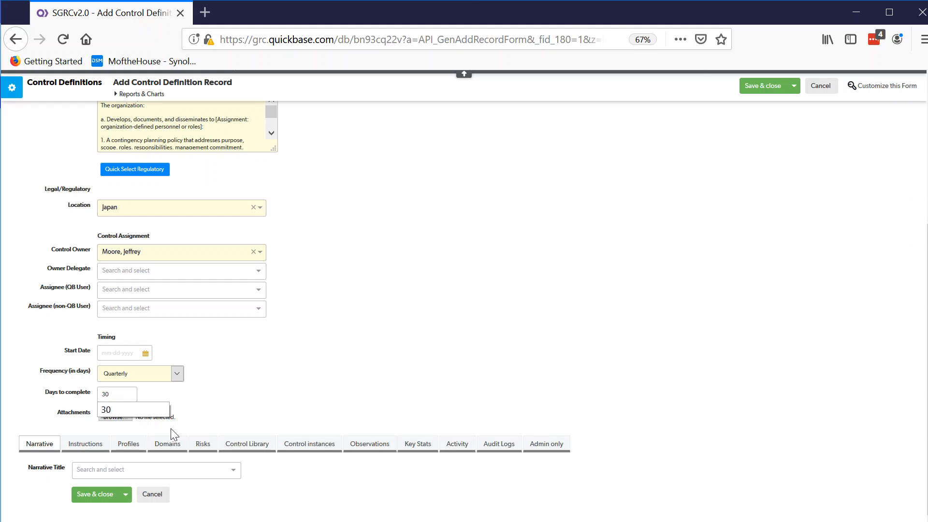
left_click(282, 382)
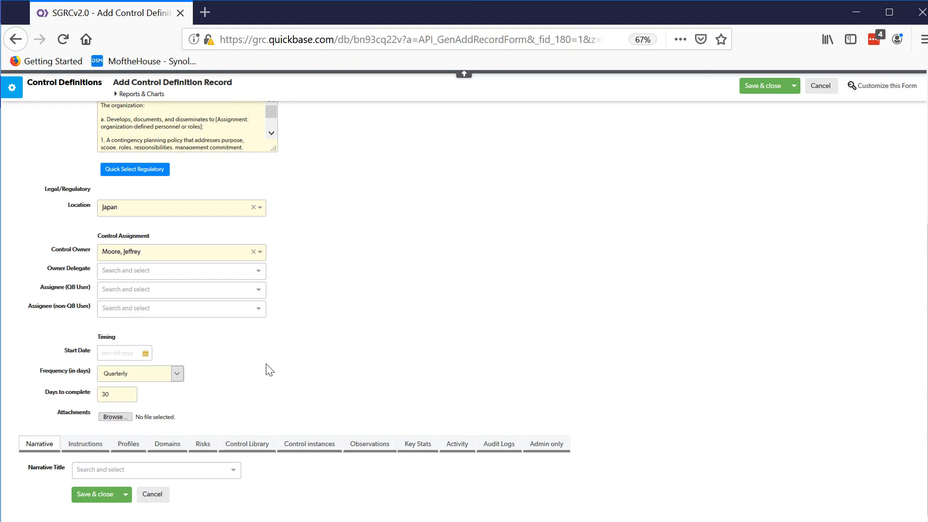
left_click(119, 470)
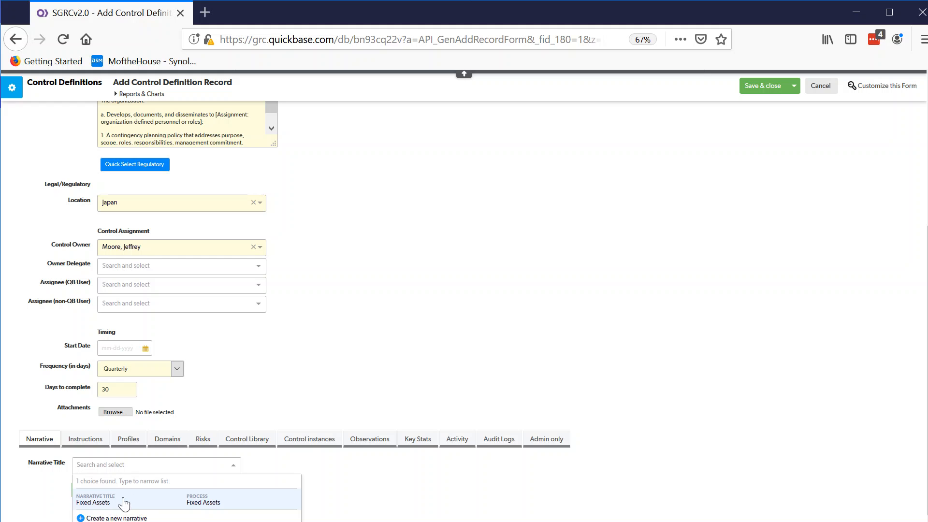
left_click(123, 504)
- View the Instructions, Profiles, Domains and Risks sections of the new control definition form
left_click(85, 439)
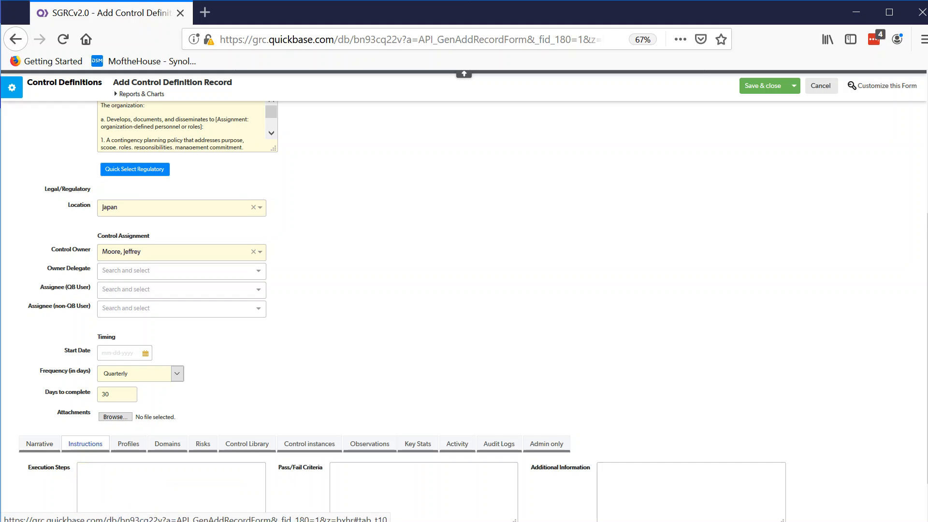
scroll(432, 342, "down", 2)
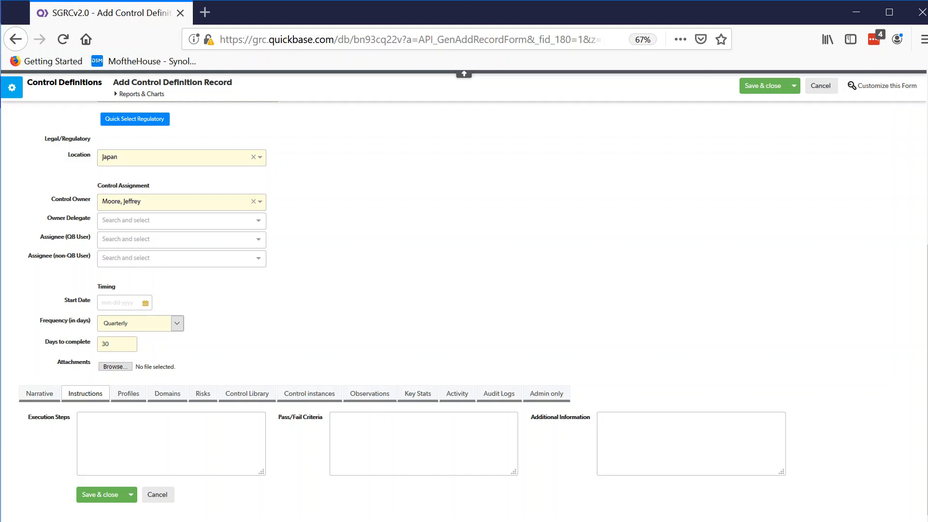
left_click(128, 394)
left_click(167, 424)
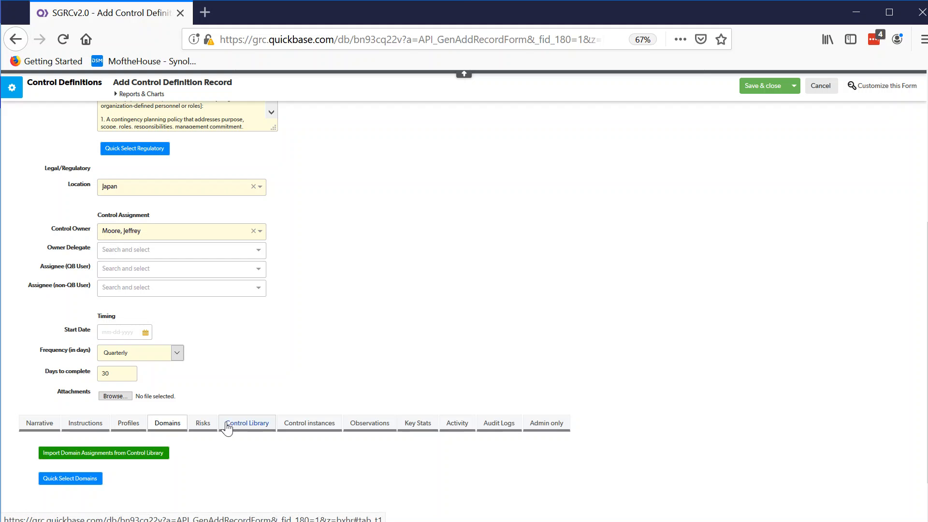
left_click(203, 424)
scroll(393, 338, "down", 2)
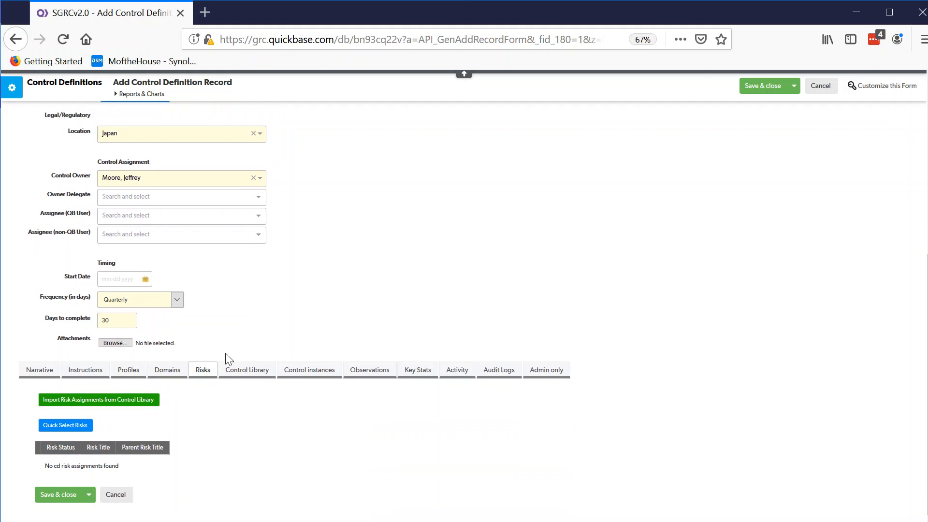
- Leave the new control definition form without saving and go to the Control Definitions list
scroll(484, 270, "up", 5)
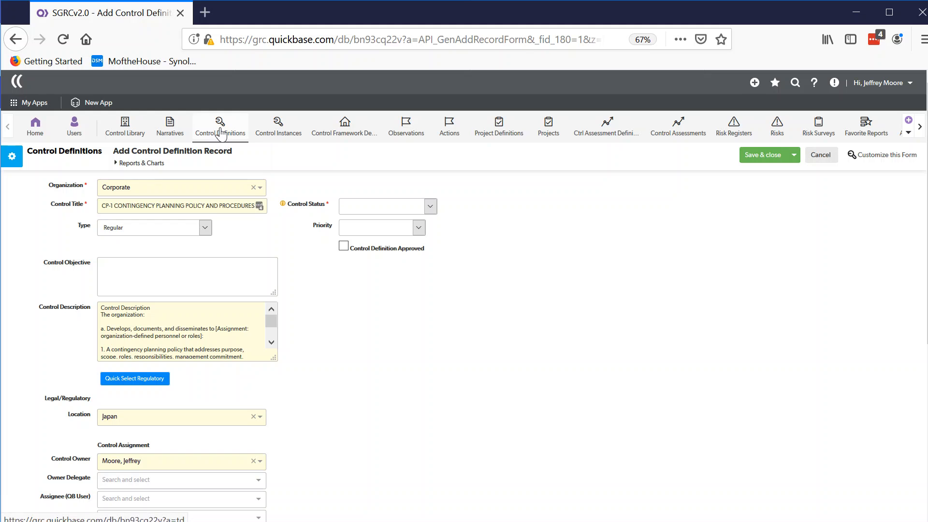
left_click(220, 140)
left_click(562, 270)
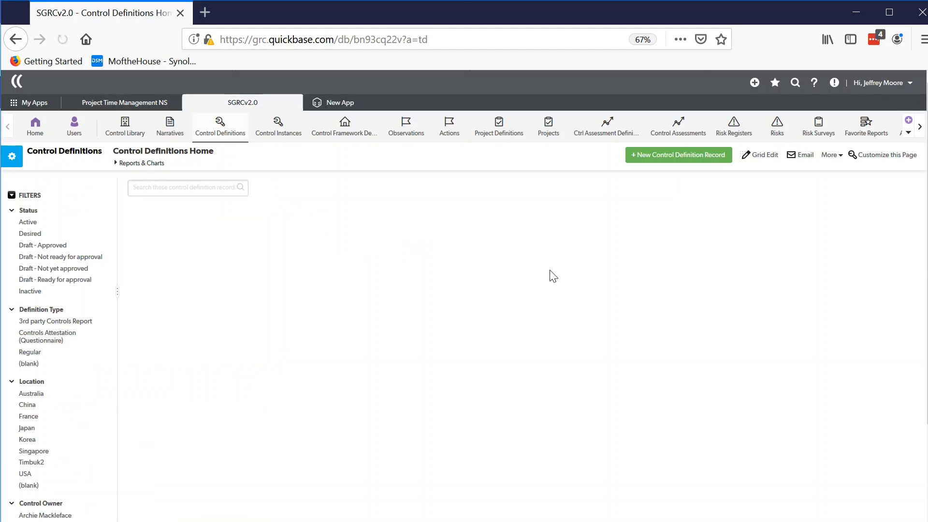
- Open the RT-AC-2 Account Management control definition record for editing
scroll(342, 377, "down", 5)
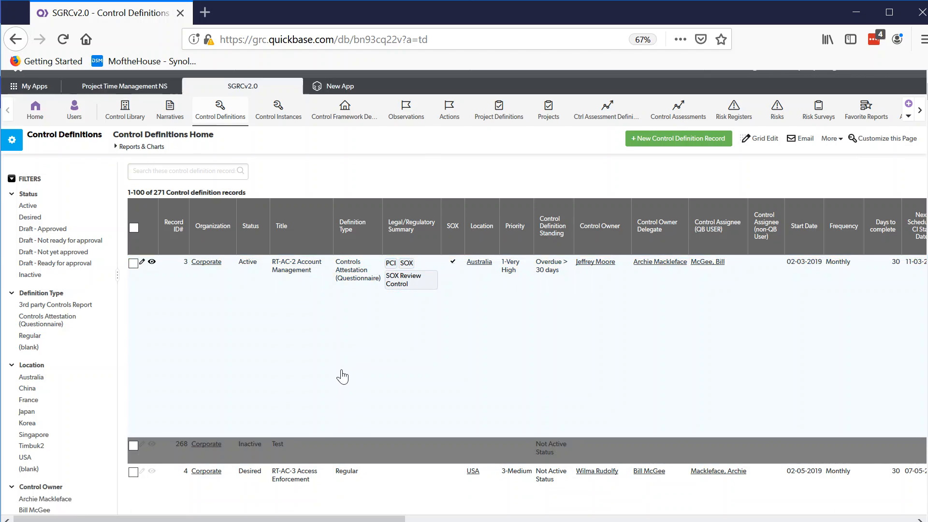
scroll(342, 380, "up", 5)
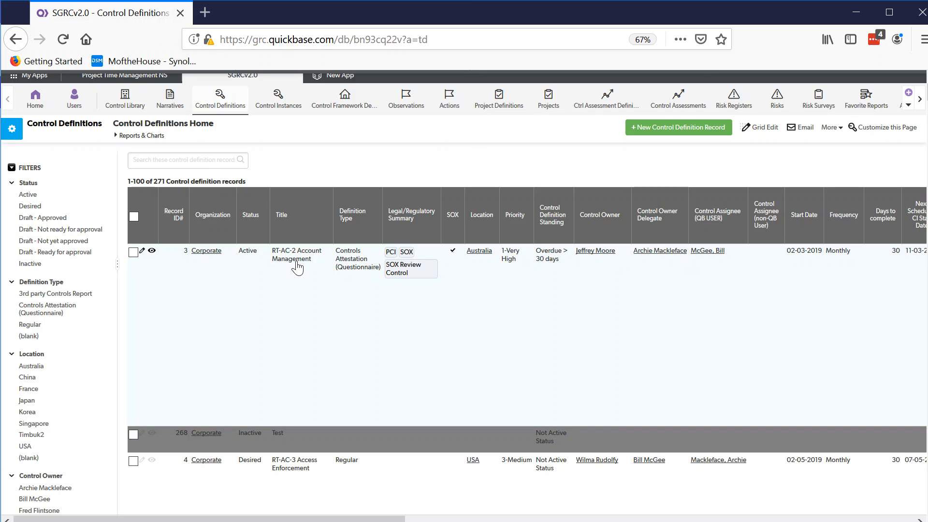
left_click(298, 265)
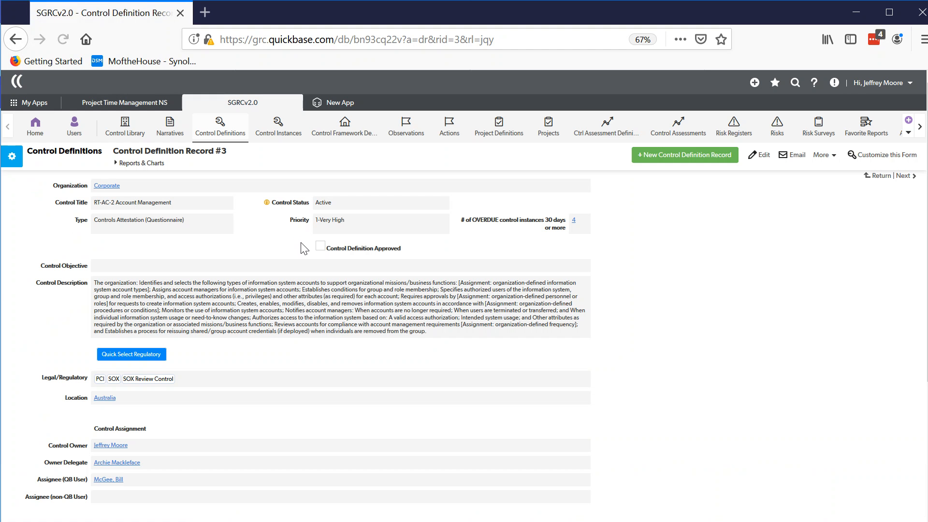
left_click(760, 155)
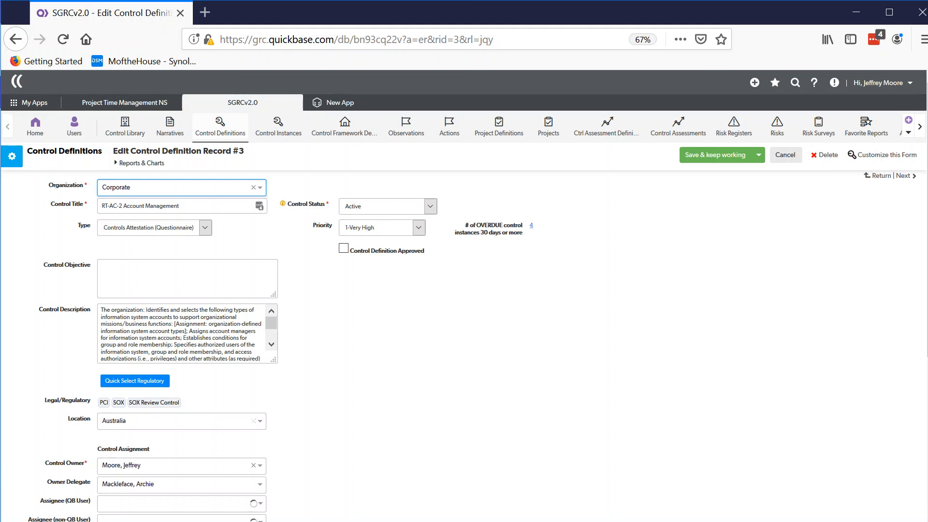
- View the assignment details and the available Location choices of the RT-AC-2 control definition
scroll(356, 342, "down", 2)
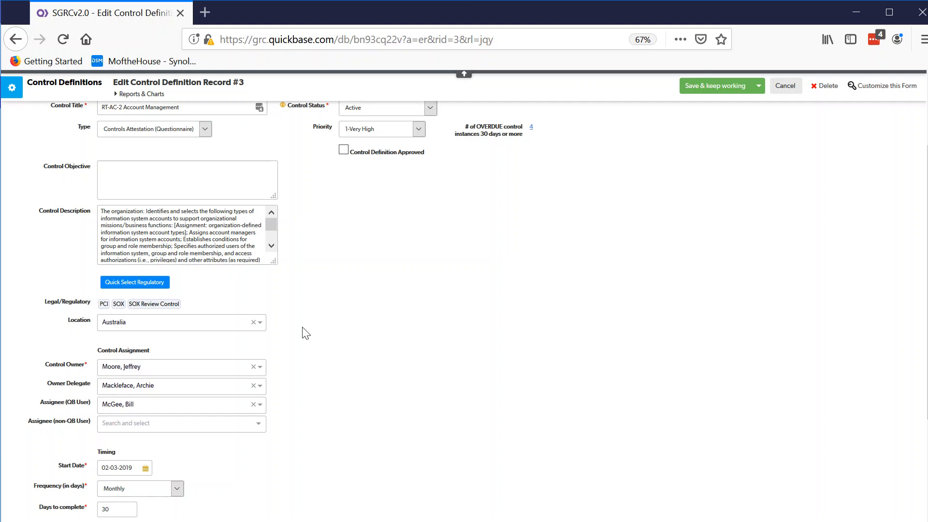
left_click(260, 324)
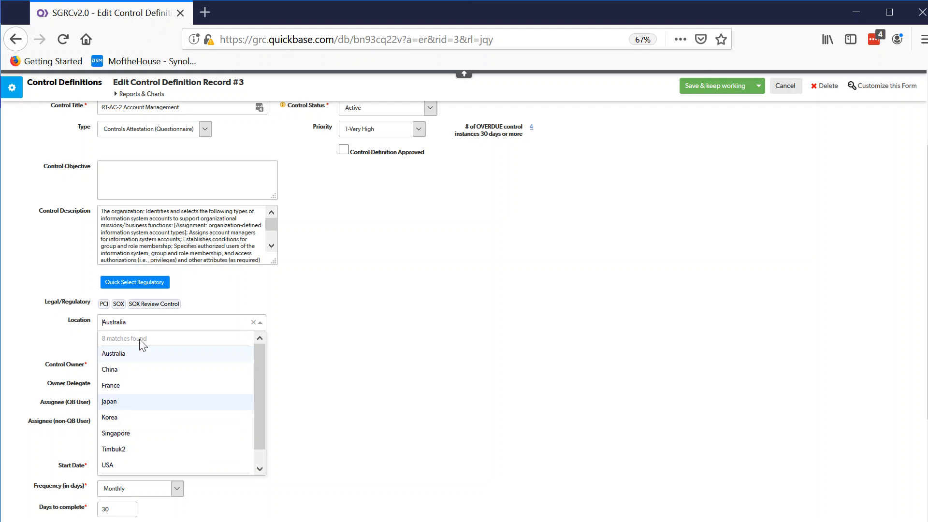
left_click(400, 277)
- Review the RT-AC-2 definition's scheduled Control instances and its Observations section
scroll(400, 277, "down", 3)
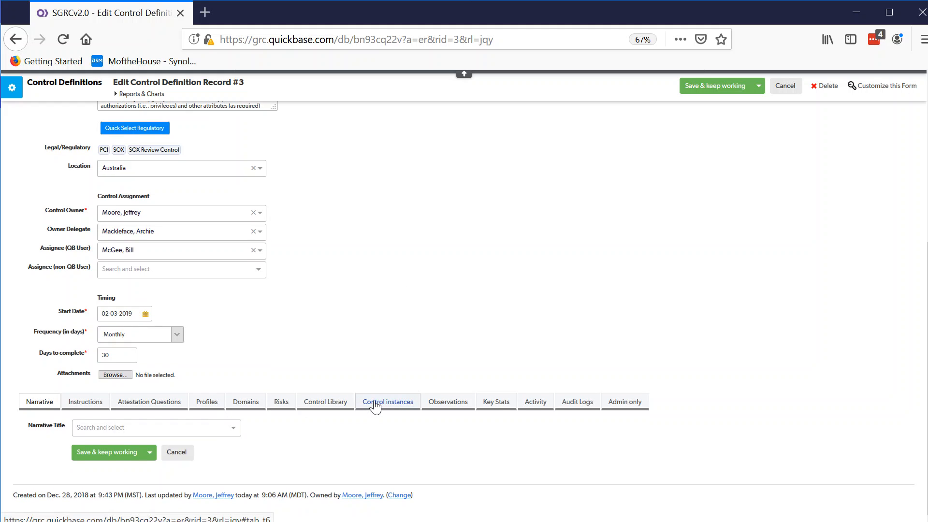
left_click(390, 405)
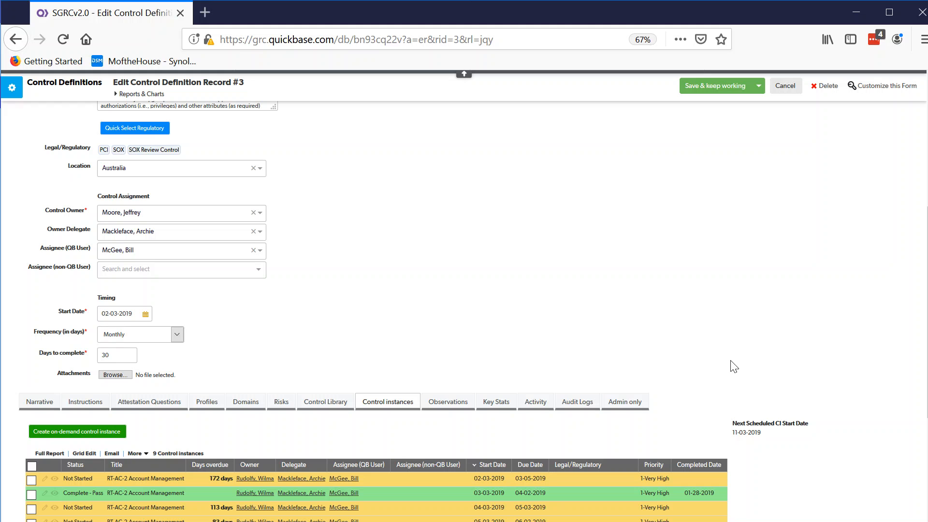
scroll(734, 367, "down", 4)
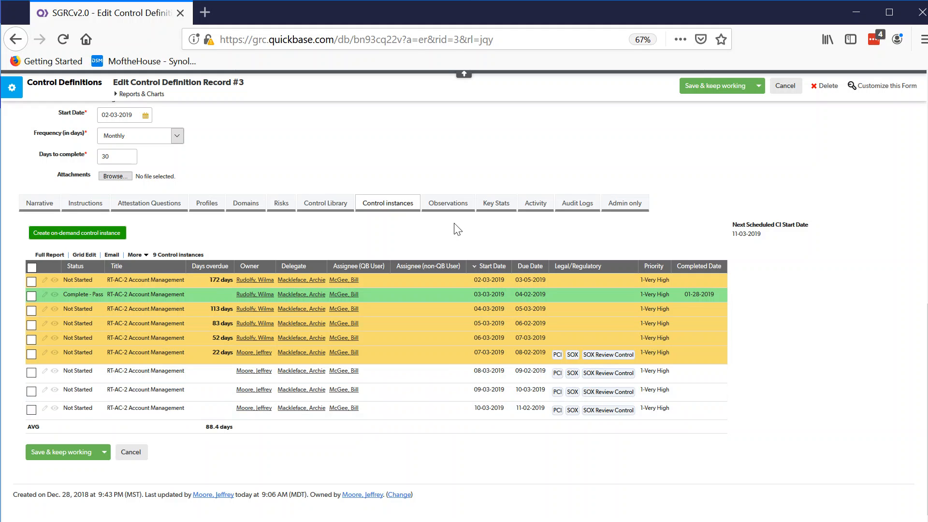
left_click(456, 205)
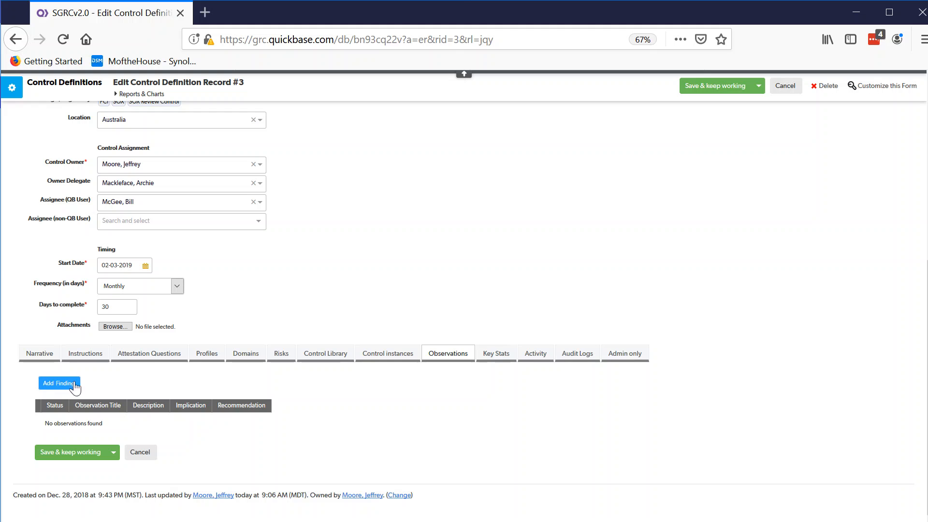
- Switch to Gmail and view the "Your GRC Requirements - Controls" notification e-mail
scroll(485, 399, "up", 5)
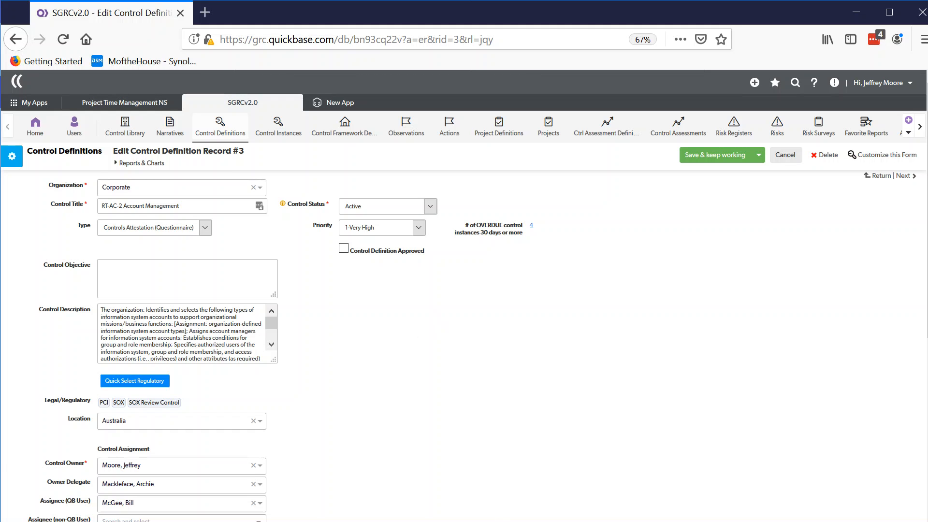
mouse_move(484, 520)
left_click(484, 471)
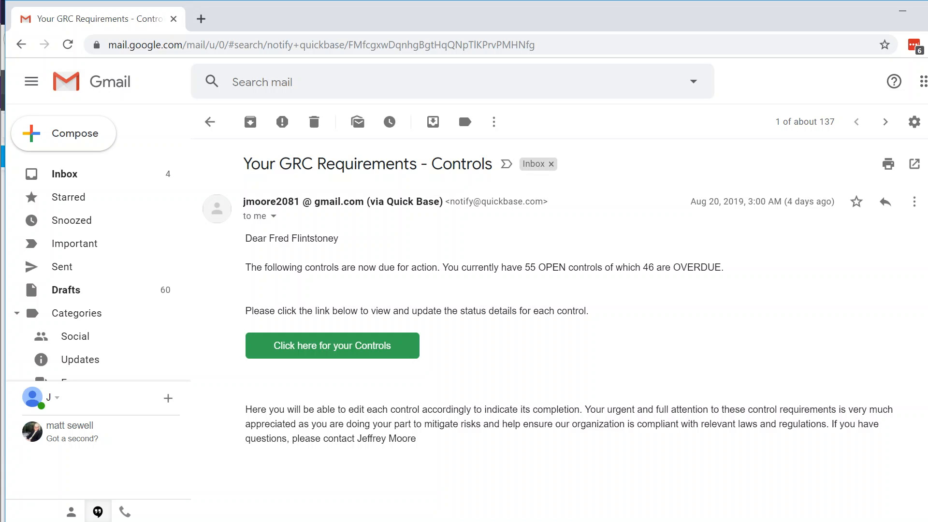
- Read the notification e-mail's greeting and its open and overdue control counts, and follow its link to the assigned controls
left_click_drag(278, 239, 329, 246)
left_click(344, 253)
left_click_drag(444, 267, 687, 277)
left_click(536, 280)
left_click_drag(643, 268, 708, 270)
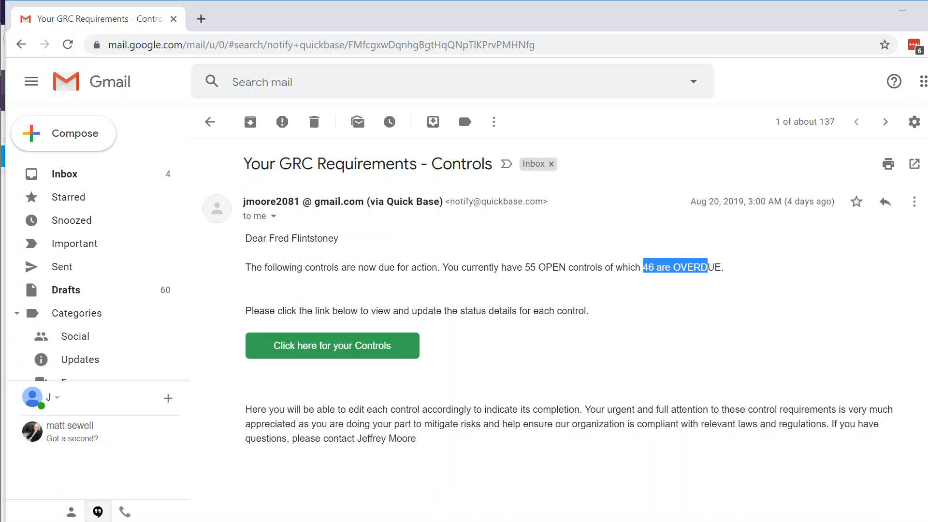
left_click(706, 286)
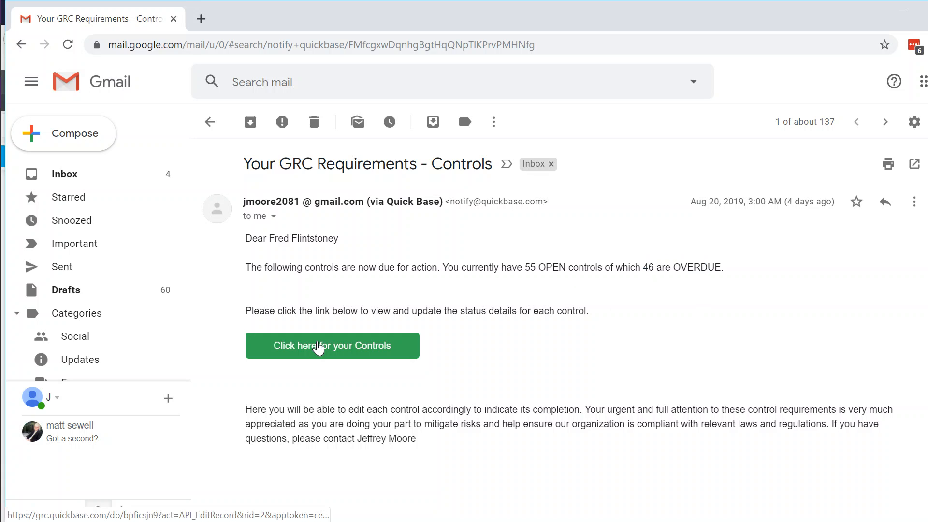
left_click(318, 347)
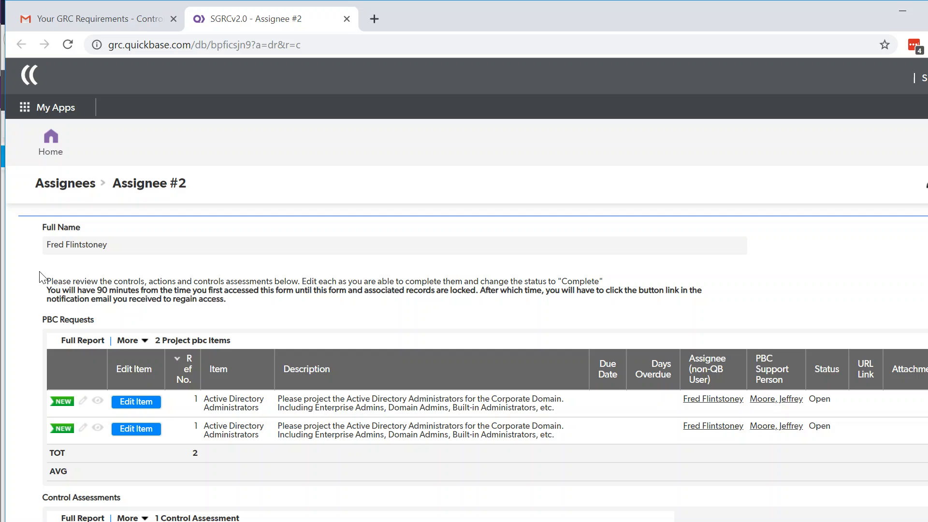
- Review the assignee page's PBC Requests, Control Assessments, Controls, Actions and Risk Surveys lists
left_click_drag(44, 322, 103, 327)
left_click(92, 325)
scroll(92, 325, "down", 1)
scroll(92, 325, "down", 5)
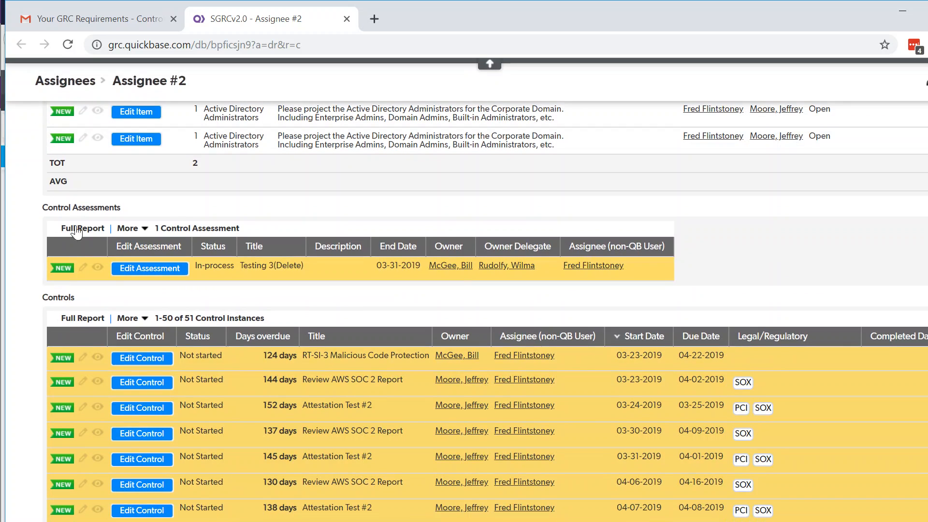
scroll(33, 311, "down", 15)
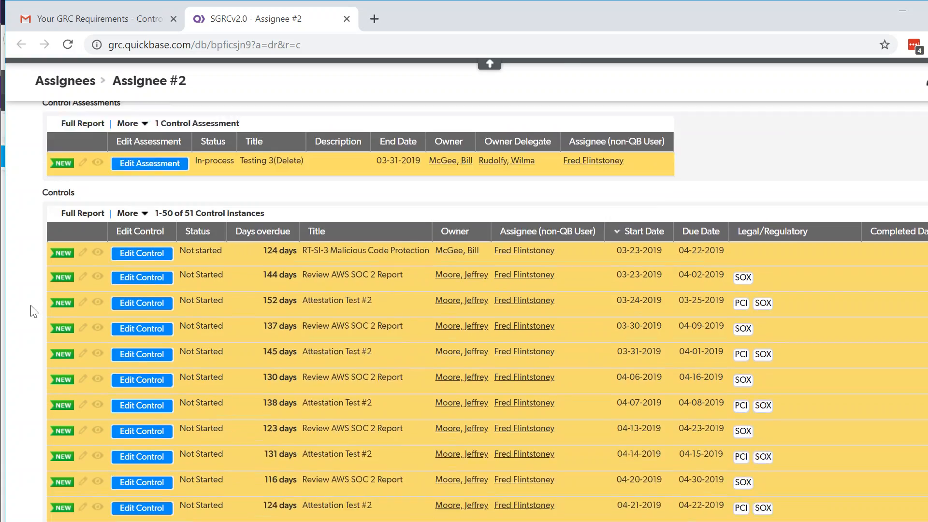
scroll(33, 311, "down", 12)
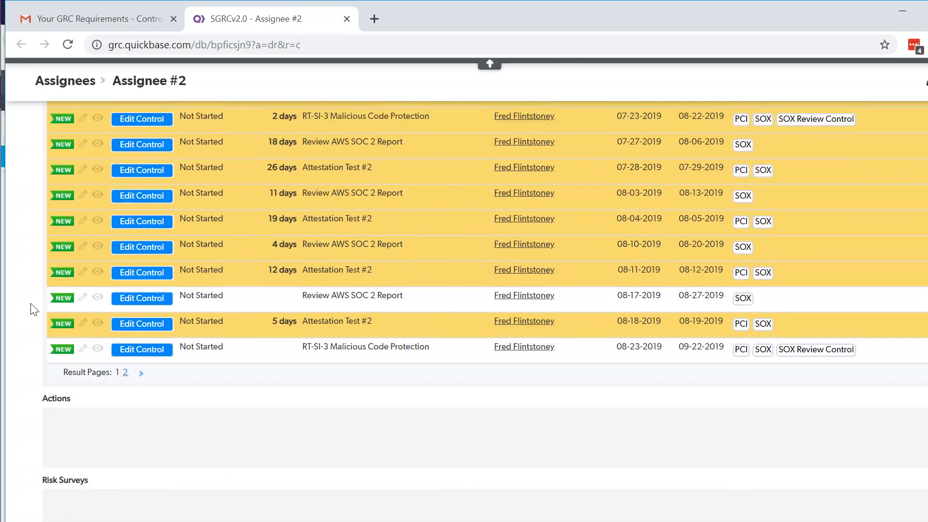
scroll(17, 317, "down", 1)
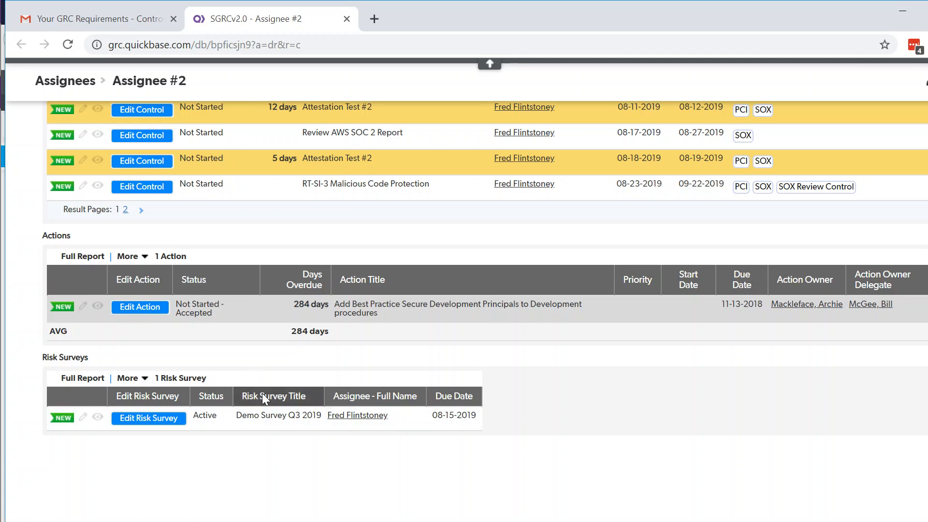
scroll(253, 374, "up", 12)
scroll(253, 374, "up", 11)
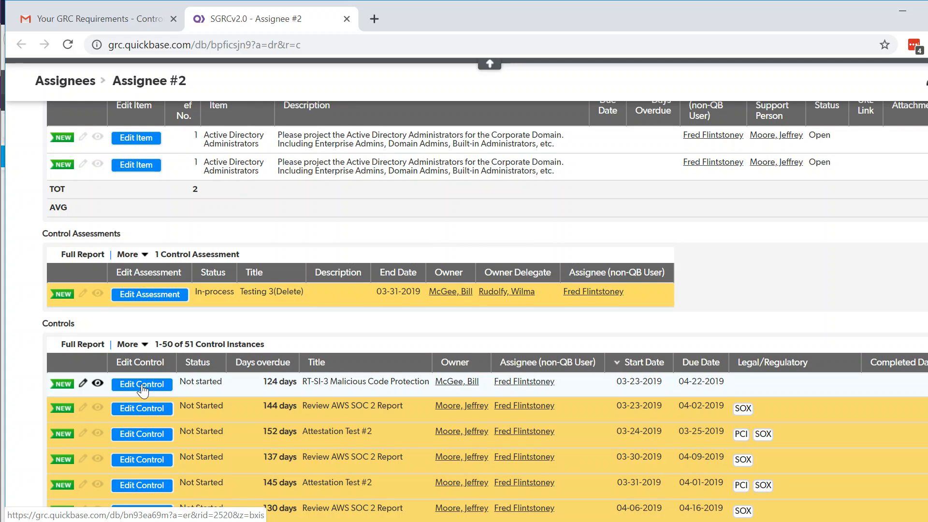
scroll(337, 296, "up", 5)
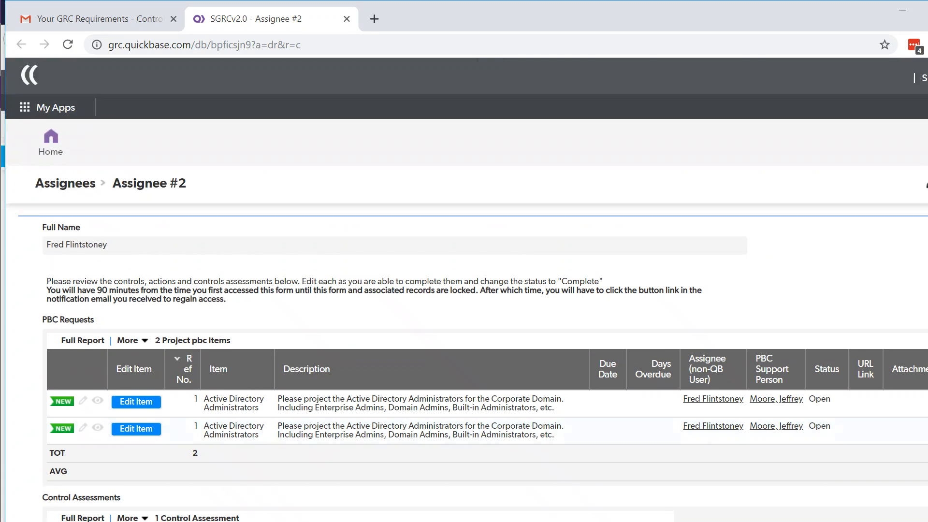
- Open the RT-SI-3 Malicious Code Protection control instance due 04-22-2019 for editing from the Controls list
scroll(337, 296, "down", 2)
scroll(336, 291, "down", 3)
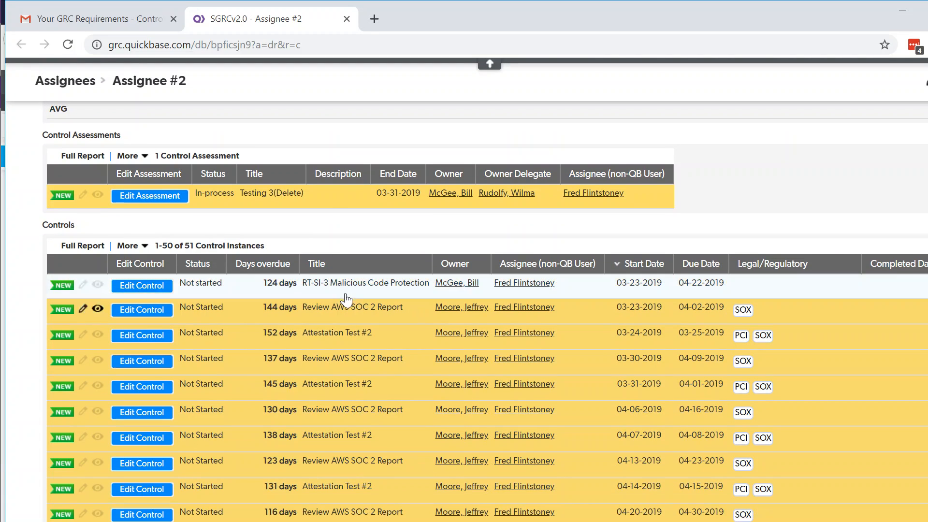
left_click(153, 290)
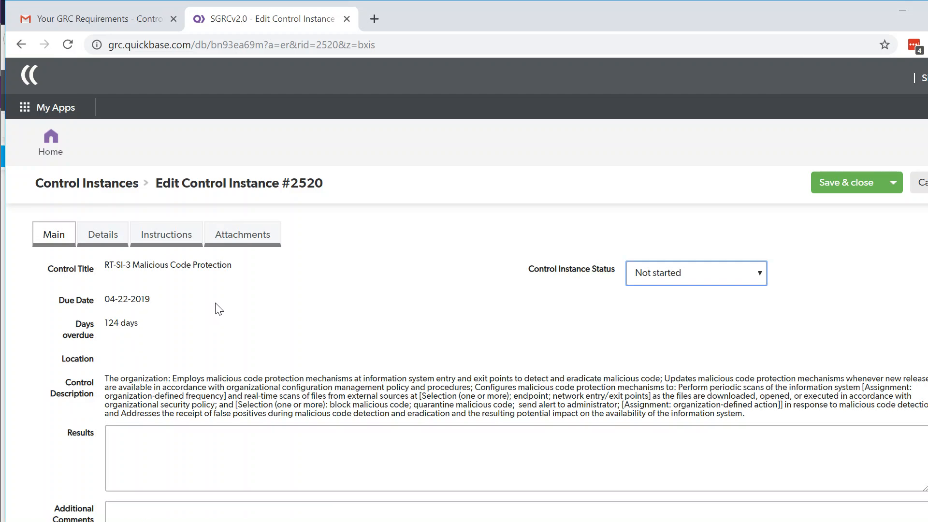
- Review the control instance's main form and its instructions, including the Execution Steps and Pass/Fail Criteria
scroll(216, 309, "down", 3)
scroll(213, 309, "up", 3)
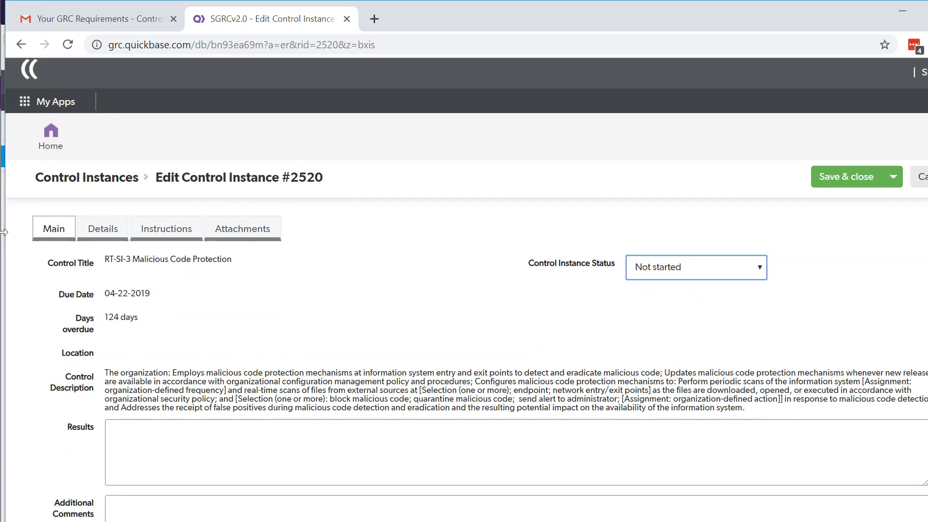
left_click(177, 230)
scroll(177, 230, "down", 1)
scroll(85, 259, "down", 10)
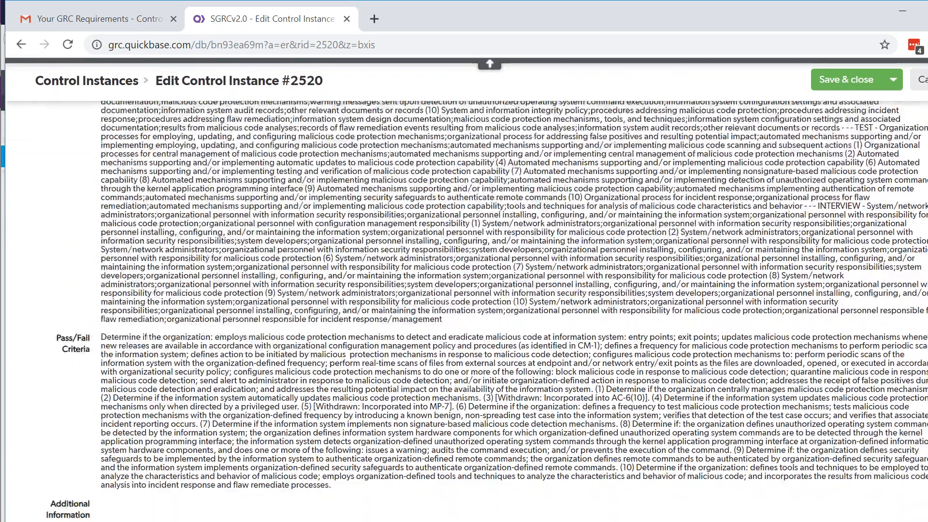
scroll(85, 259, "up", 10)
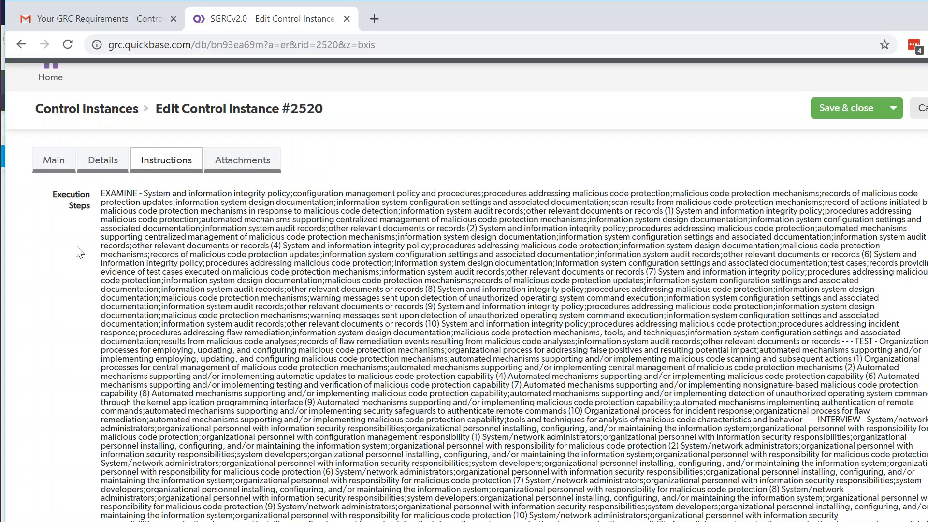
scroll(90, 251, "down", 6)
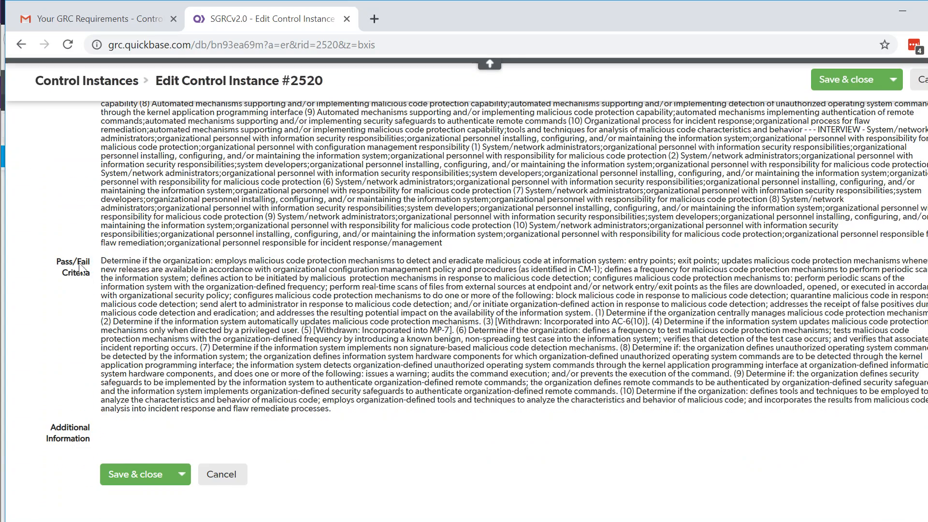
scroll(88, 290, "up", 8)
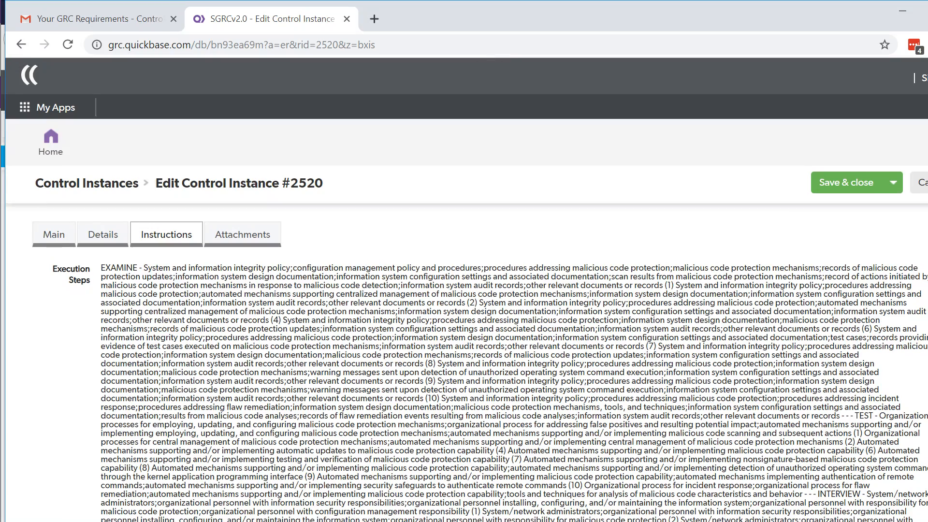
- View the control instance's Details and Attachments sections and return to its Main section
left_click(87, 244)
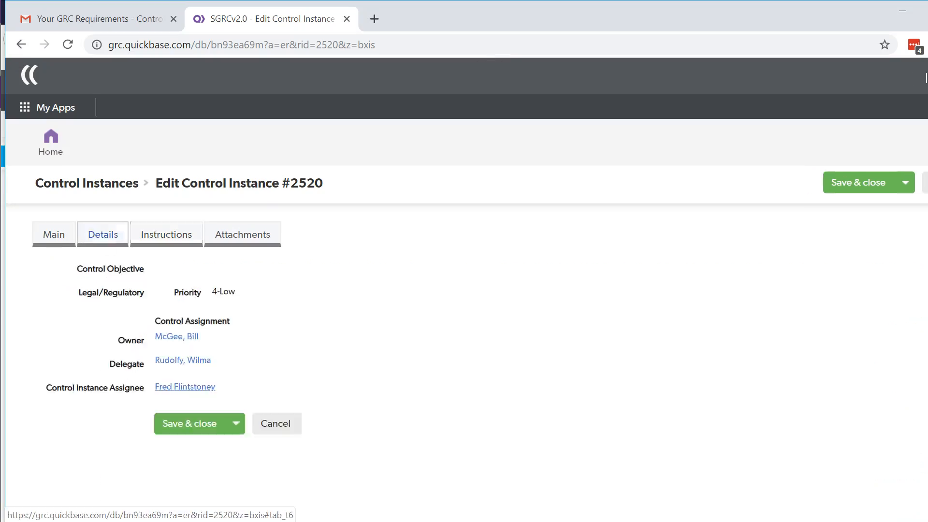
left_click(249, 238)
left_click(93, 242)
left_click(48, 237)
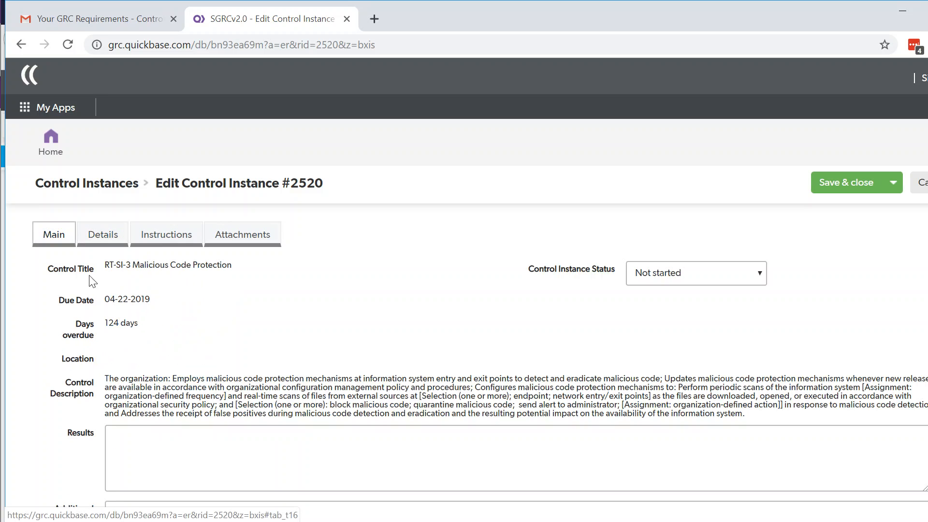
- Enter "I have done this control." as the control instance's Results and check the Additional Comments and Attachments fields
scroll(201, 271, "down", 1)
left_click(110, 361)
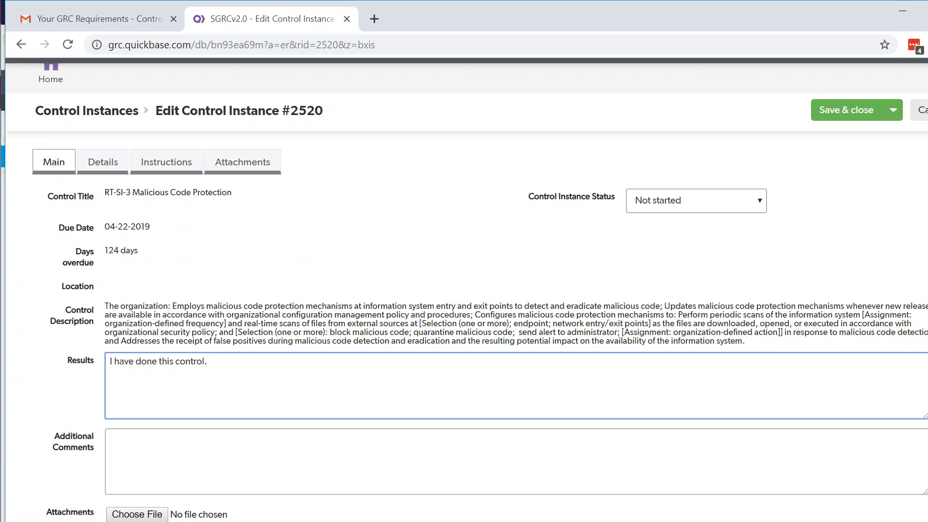
left_click(110, 438)
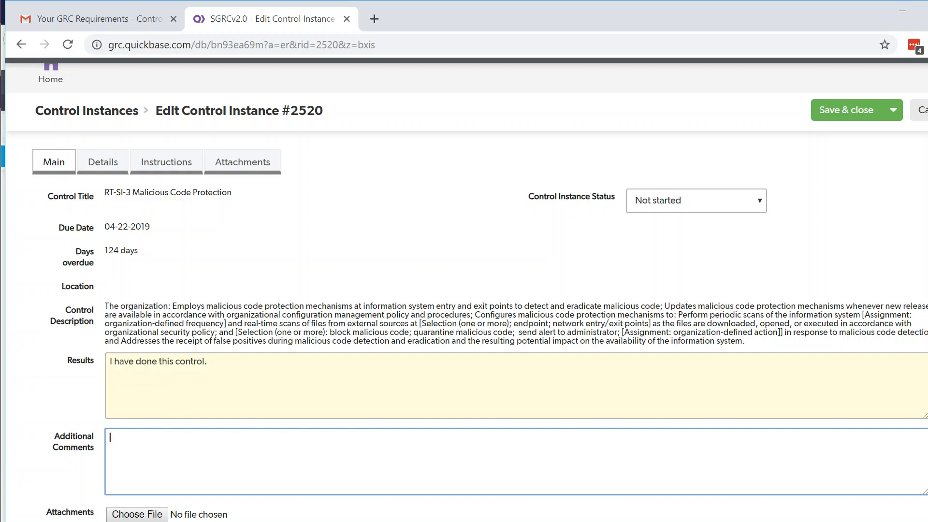
scroll(110, 438, "down", 2)
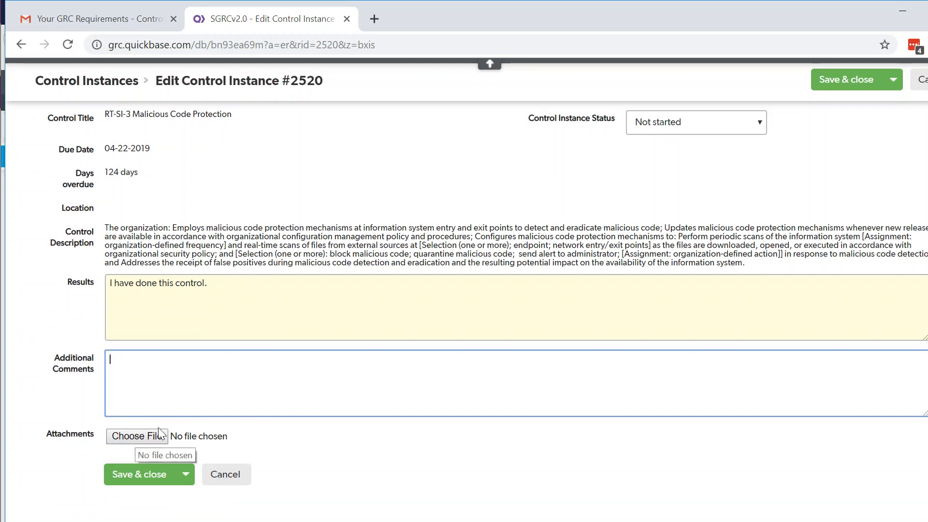
scroll(480, 316, "up", 3)
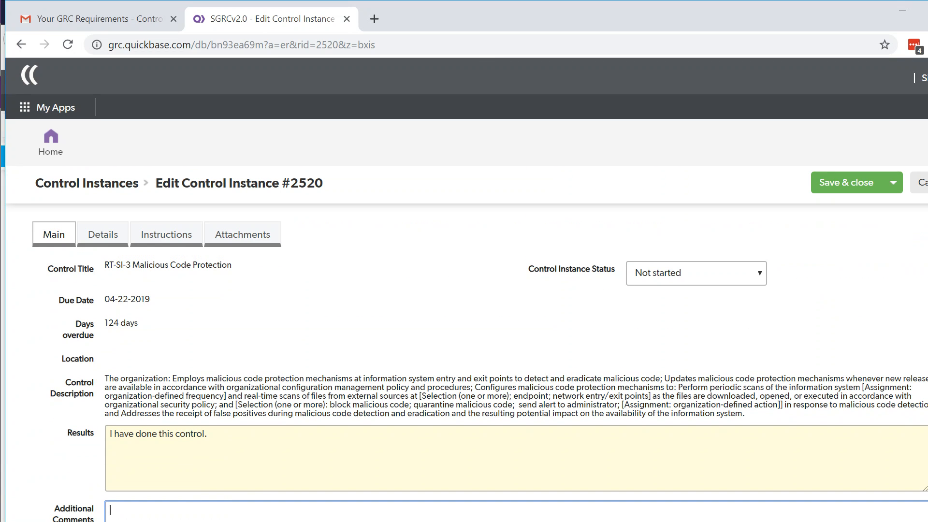
- Set the Control Instance Status to Complete, then save and close the RT-SI-3 control instance
left_click(704, 276)
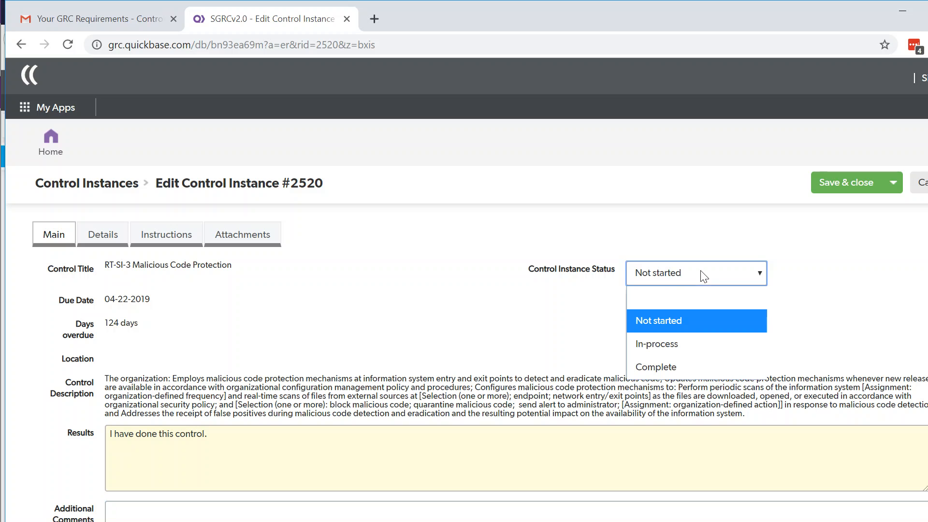
left_click(661, 367)
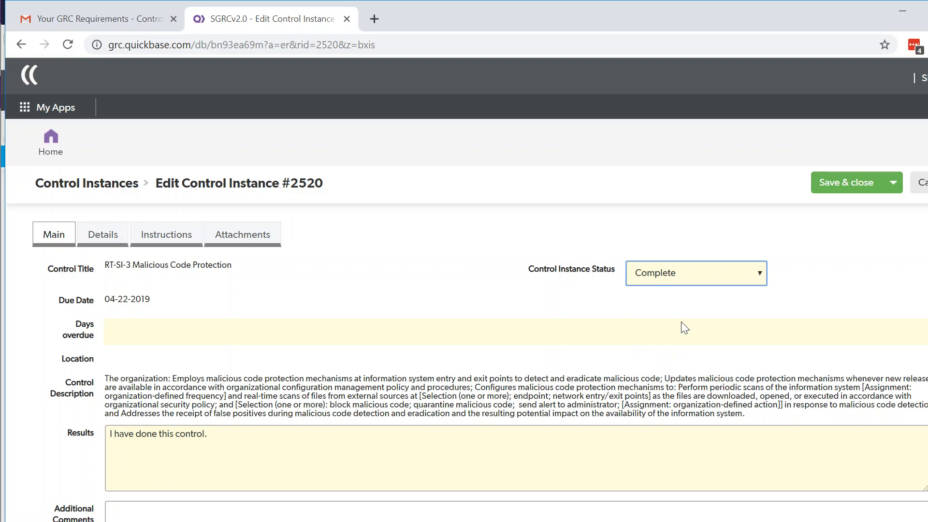
left_click(839, 182)
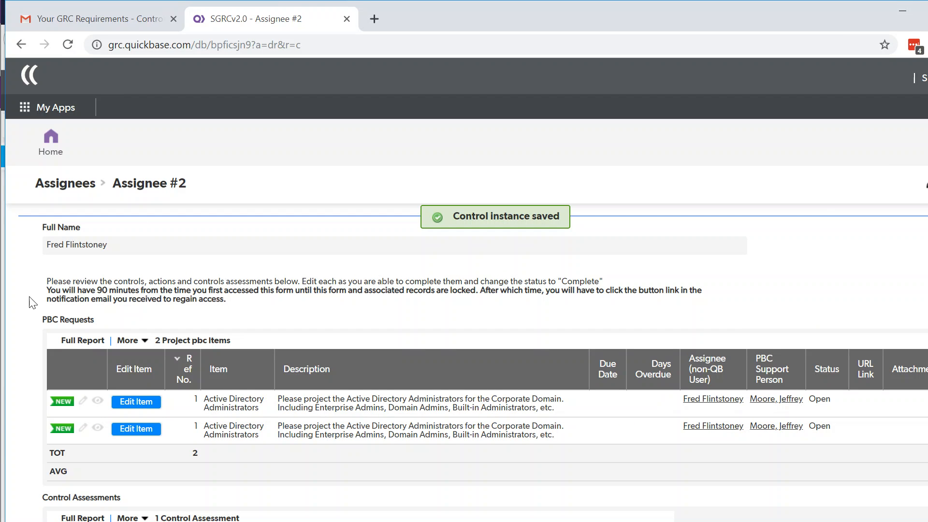
- Check the status of the saved RT-SI-3 instance in the assignee page's Controls list
scroll(25, 283, "down", 7)
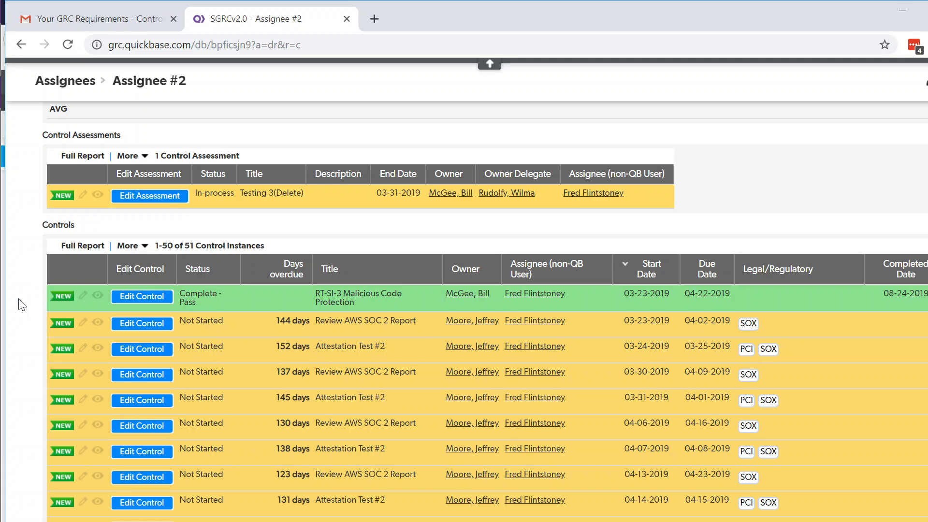
scroll(21, 304, "down", 5)
scroll(21, 304, "up", 11)
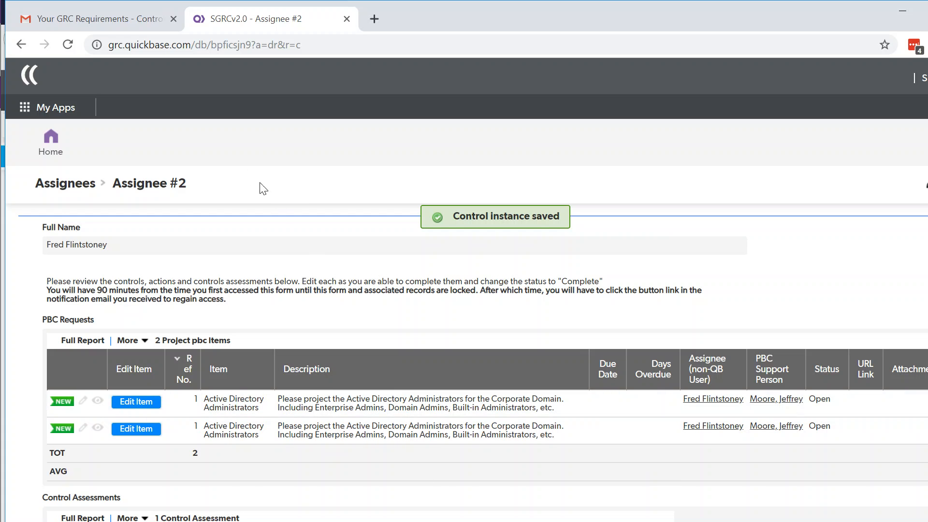
- Switch back to the SGRCv2.0 app in Firefox and open its home Controls Dashboard
key("alt+Tab")
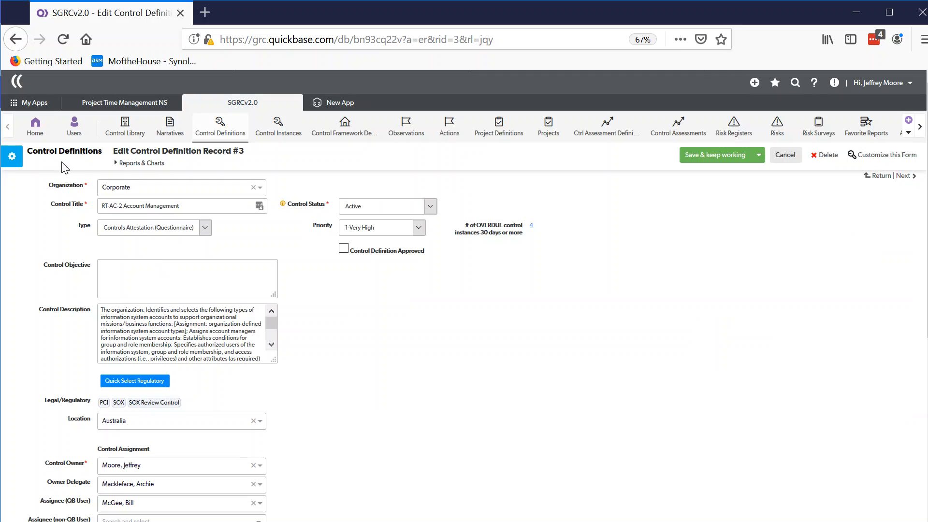
left_click(37, 131)
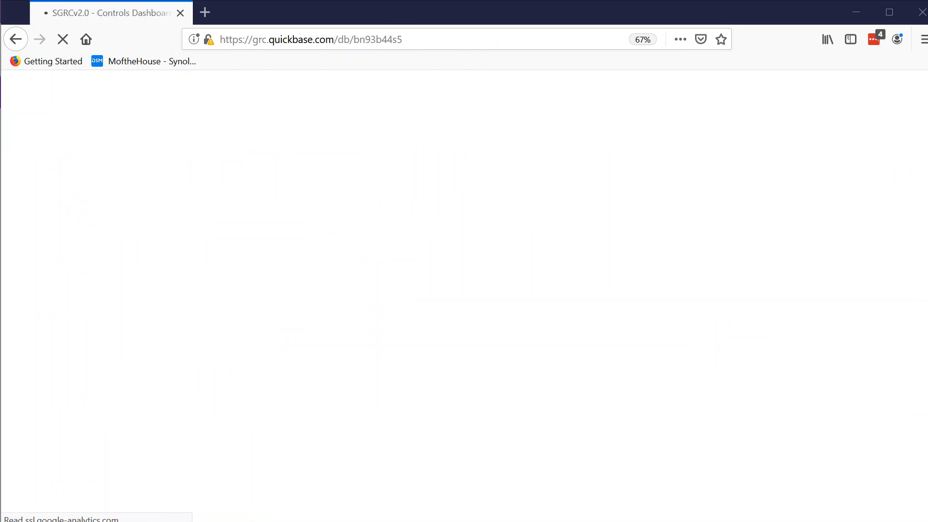